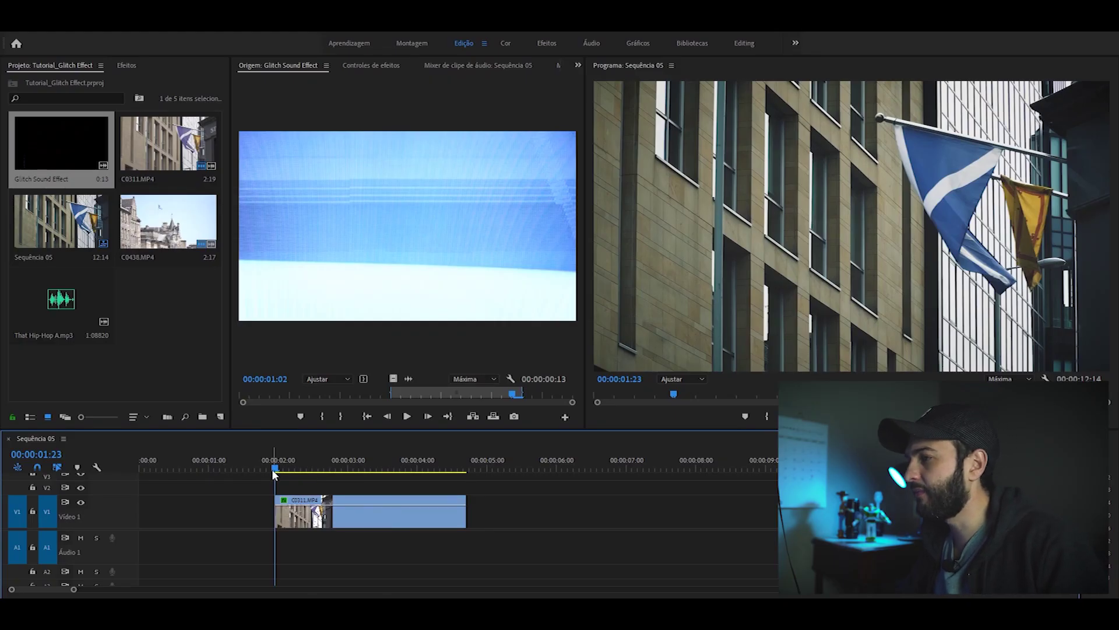
# - Zoom the timeline in on C0311.MP4's two-to-three-second stretch and enlarge the Video 1 track
pyautogui.moveTo(275, 468); pyautogui.dragTo(309, 470)
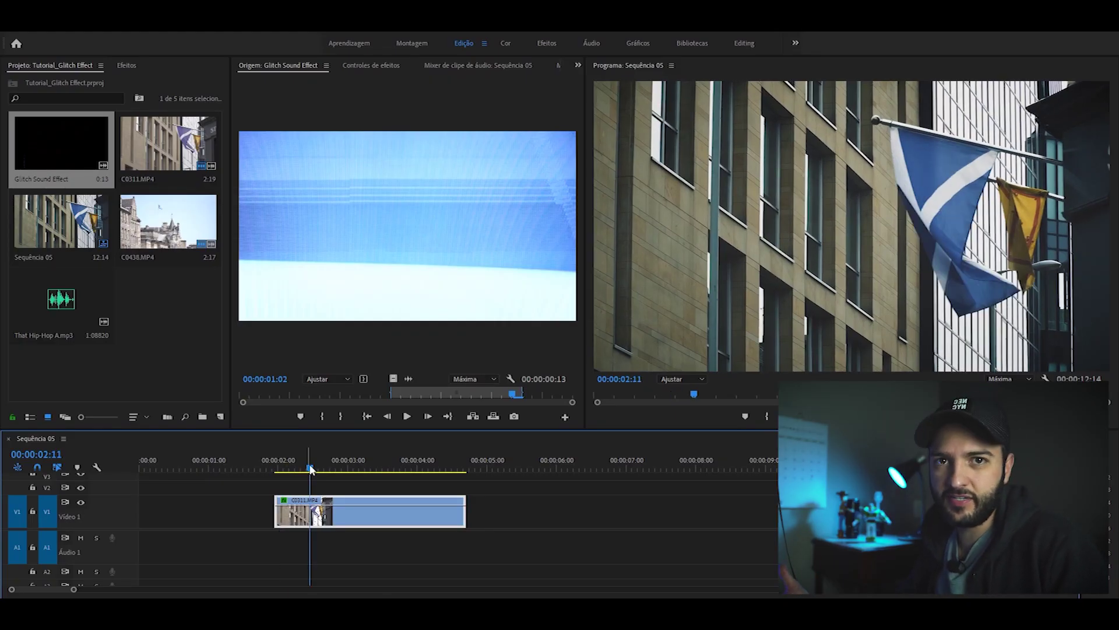
pyautogui.moveTo(310, 469)
pyautogui.mouseDown()
pyautogui.moveTo(383, 471)
pyautogui.moveTo(354, 469)
pyautogui.mouseUp()
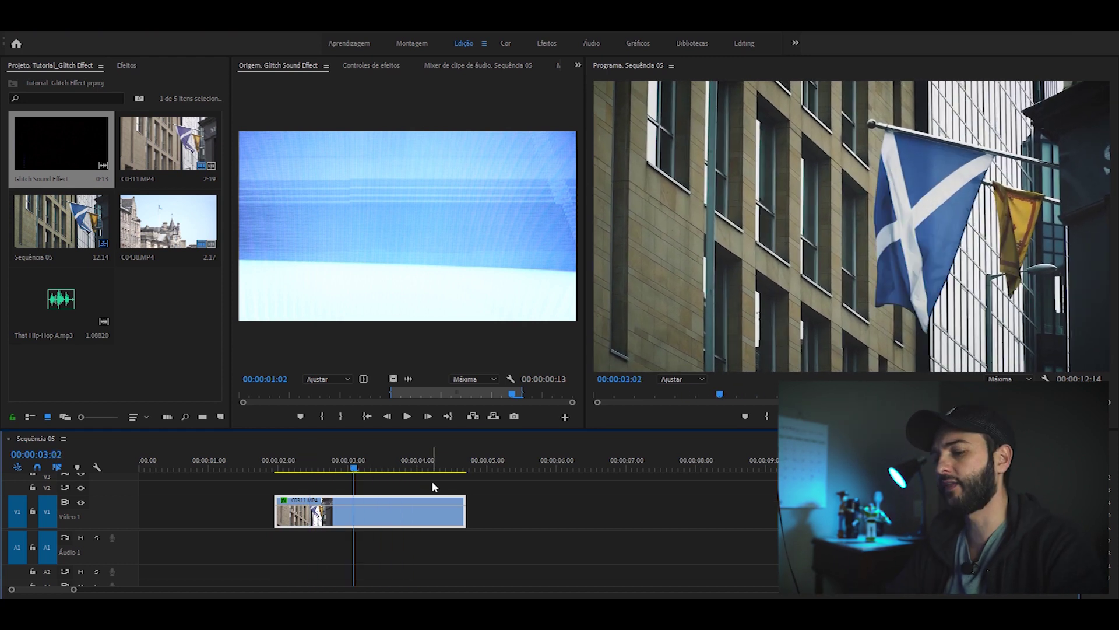
pyautogui.press('=')
pyautogui.press('=')
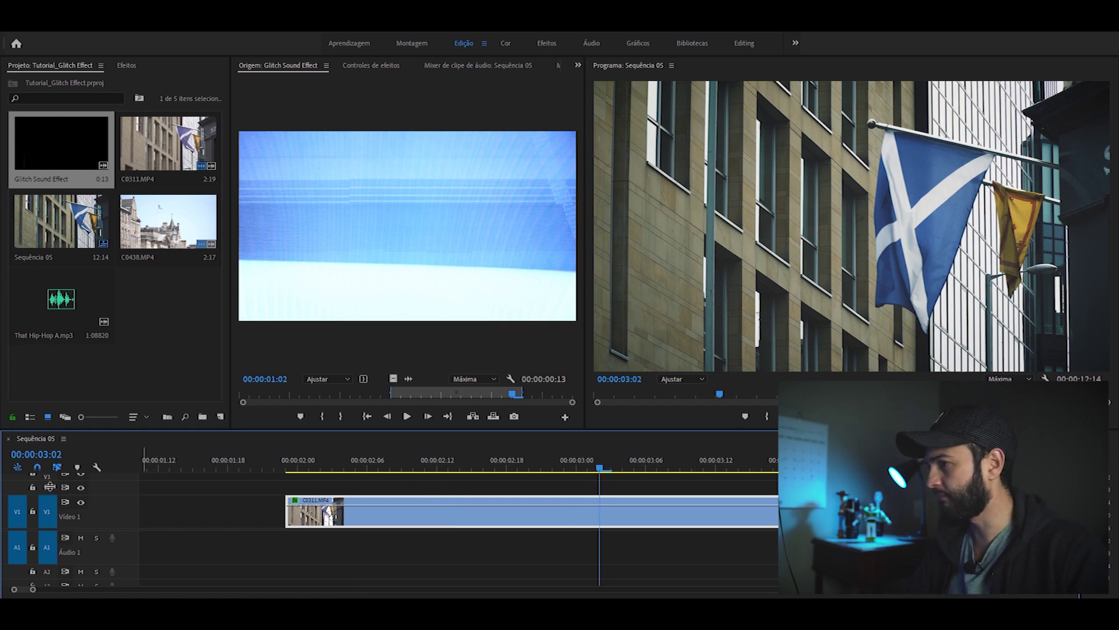
pyautogui.moveTo(50, 487); pyautogui.dragTo(54, 483)
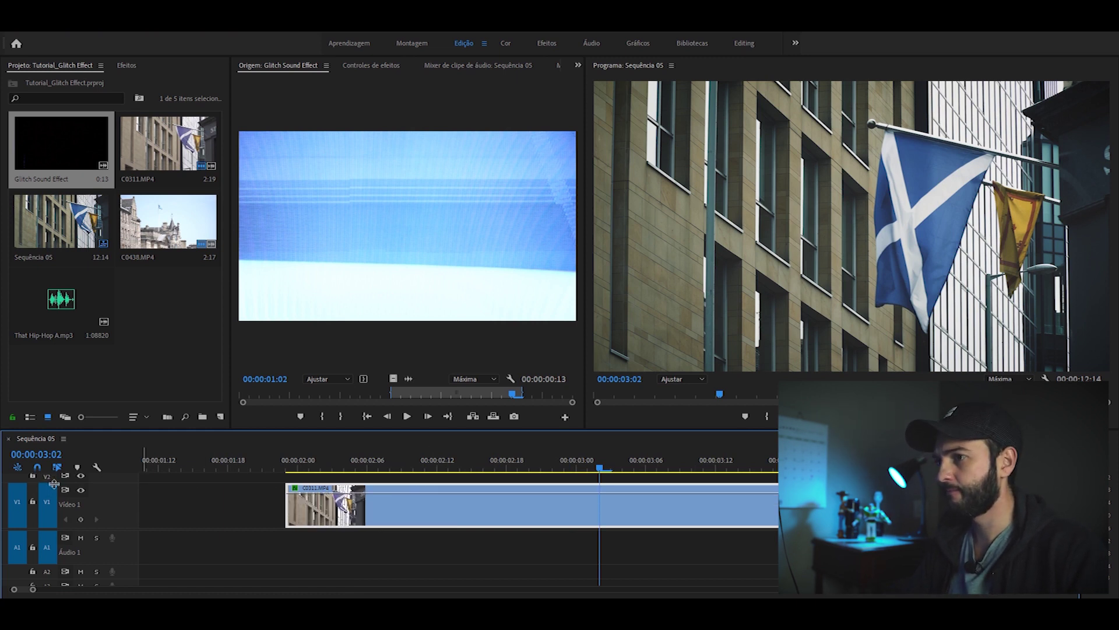
pyautogui.click(630, 478)
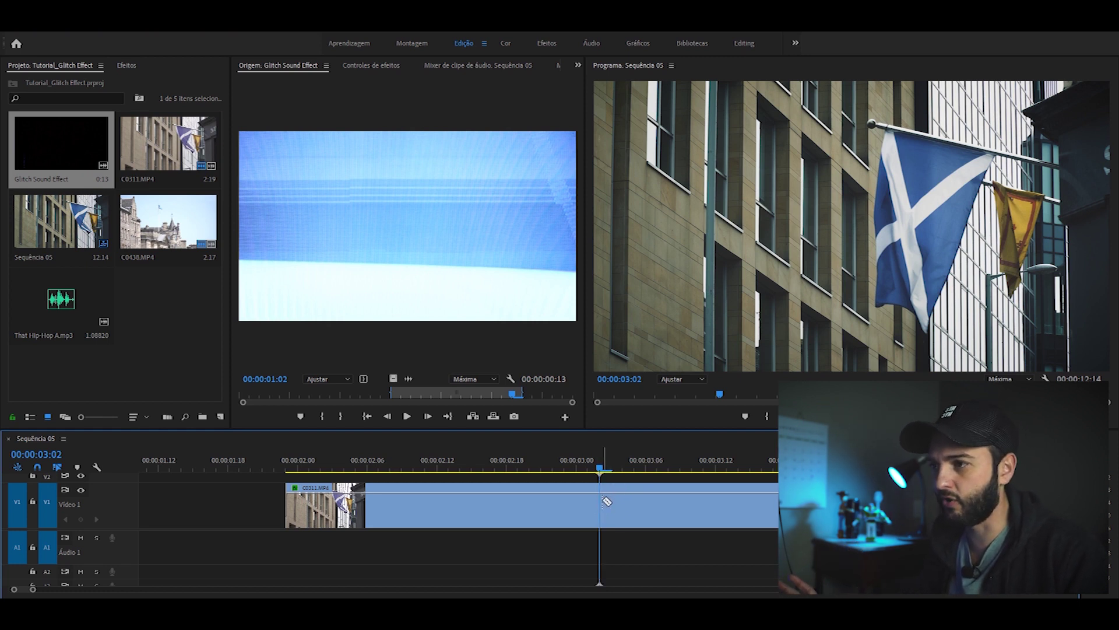
# - Razor-cut C0311.MP4 into a series of short slices just after three seconds
pyautogui.click(603, 497)
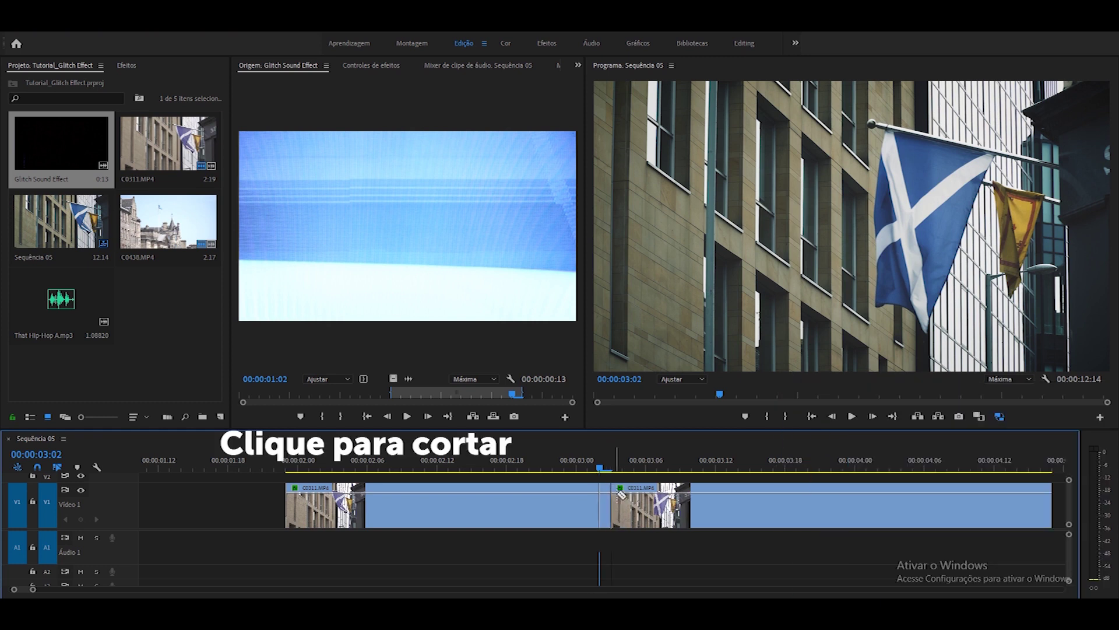
pyautogui.click(646, 495)
pyautogui.click(657, 496)
pyautogui.click(680, 495)
pyautogui.click(692, 496)
pyautogui.click(715, 496)
pyautogui.click(727, 496)
# - Delete alternate slices so gaps separate the remaining pieces
pyautogui.press('v')
pyautogui.click(604, 504)
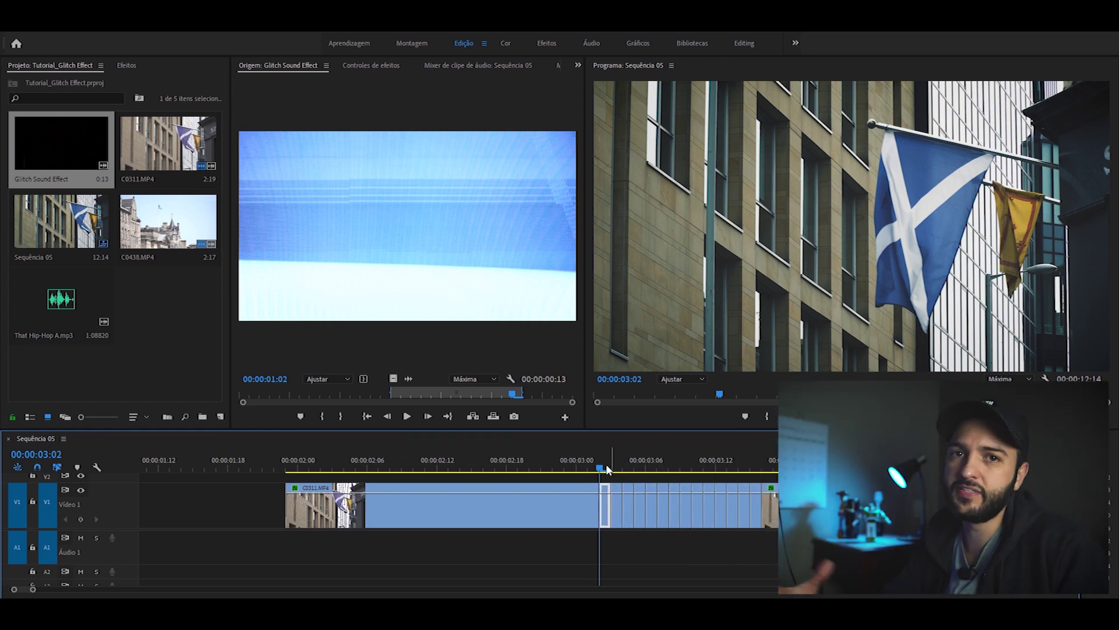
pyautogui.click(619, 488)
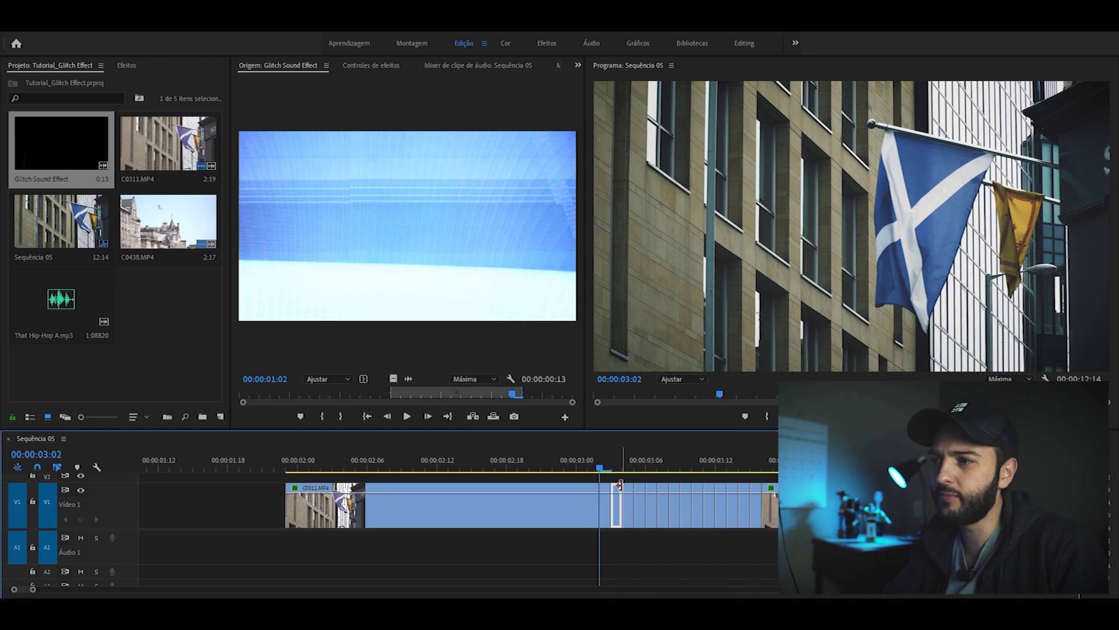
pyautogui.moveTo(608, 478); pyautogui.dragTo(619, 494)
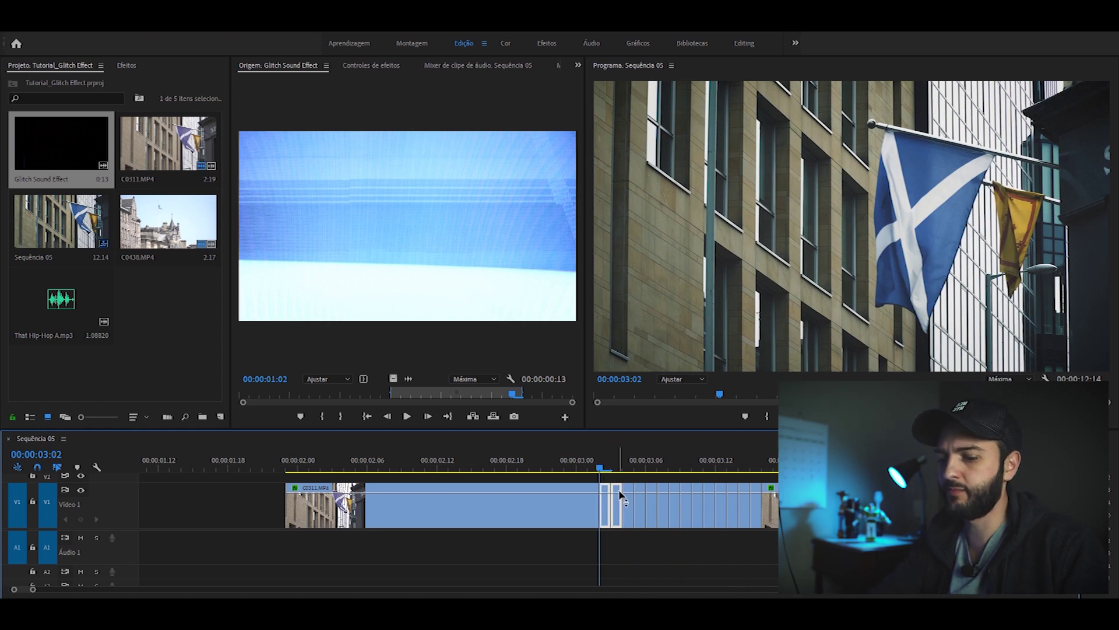
pyautogui.press('Delete')
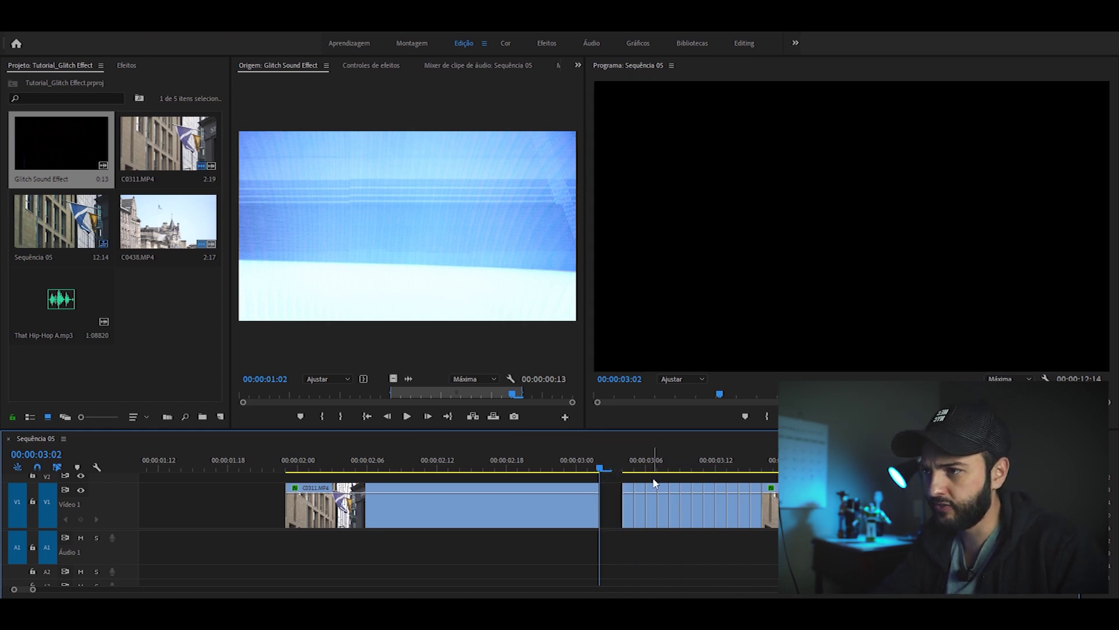
pyautogui.press('Delete')
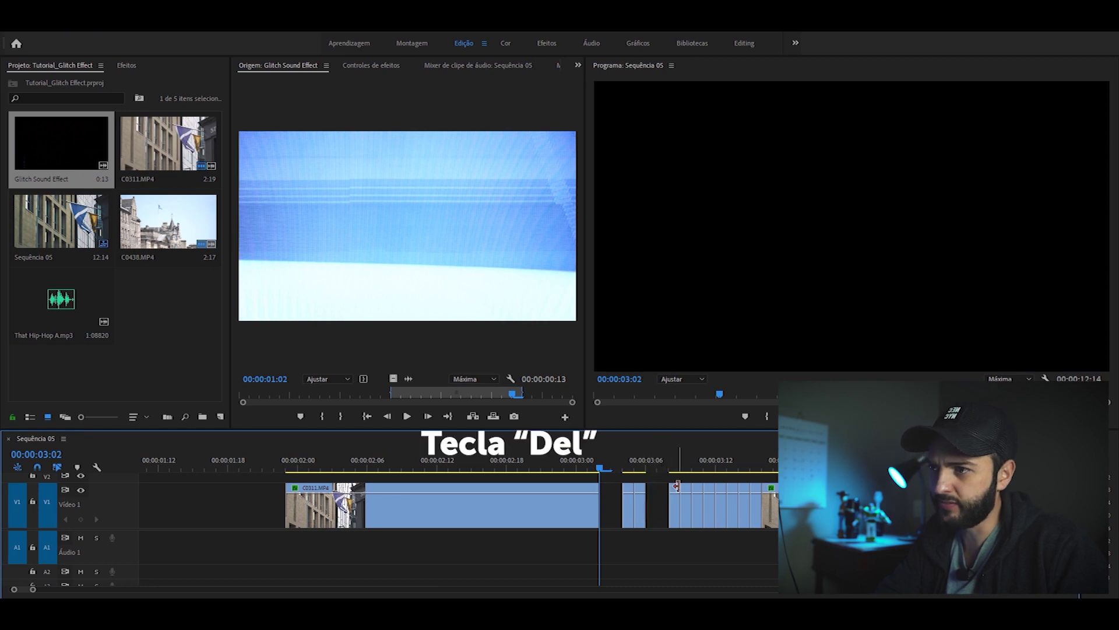
pyautogui.click(686, 492)
pyautogui.press('Delete')
pyautogui.click(698, 491)
pyautogui.press('Delete')
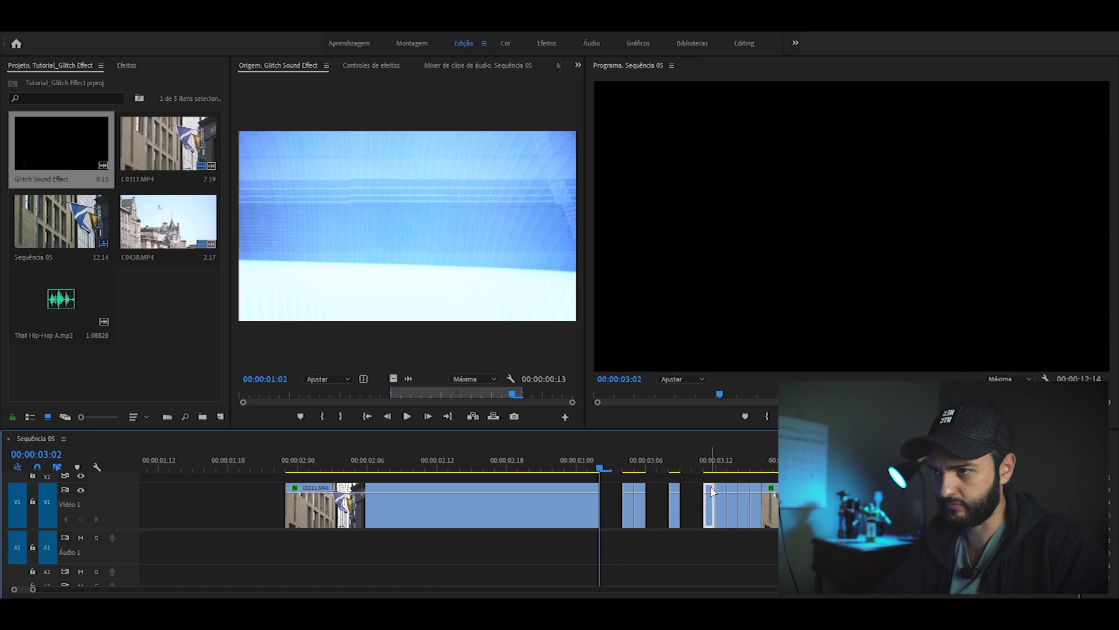
pyautogui.click(735, 492)
pyautogui.press('Delete')
pyautogui.press('space')
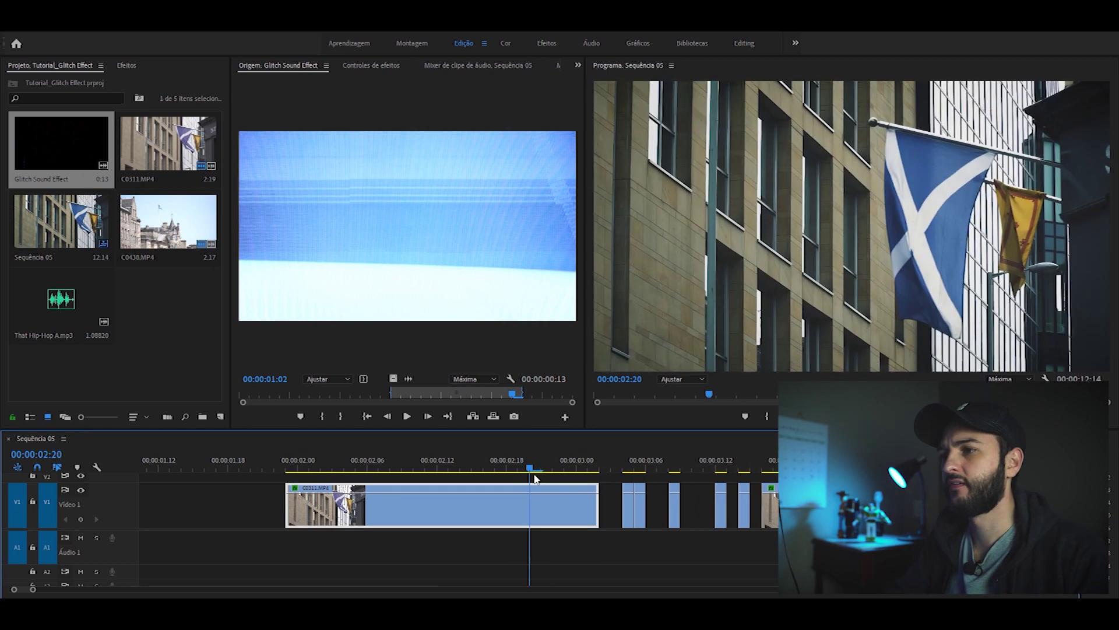
# - Alt-drag copies of the short slices from Video 1 onto Video 2, then select the copies
pyautogui.click(745, 502)
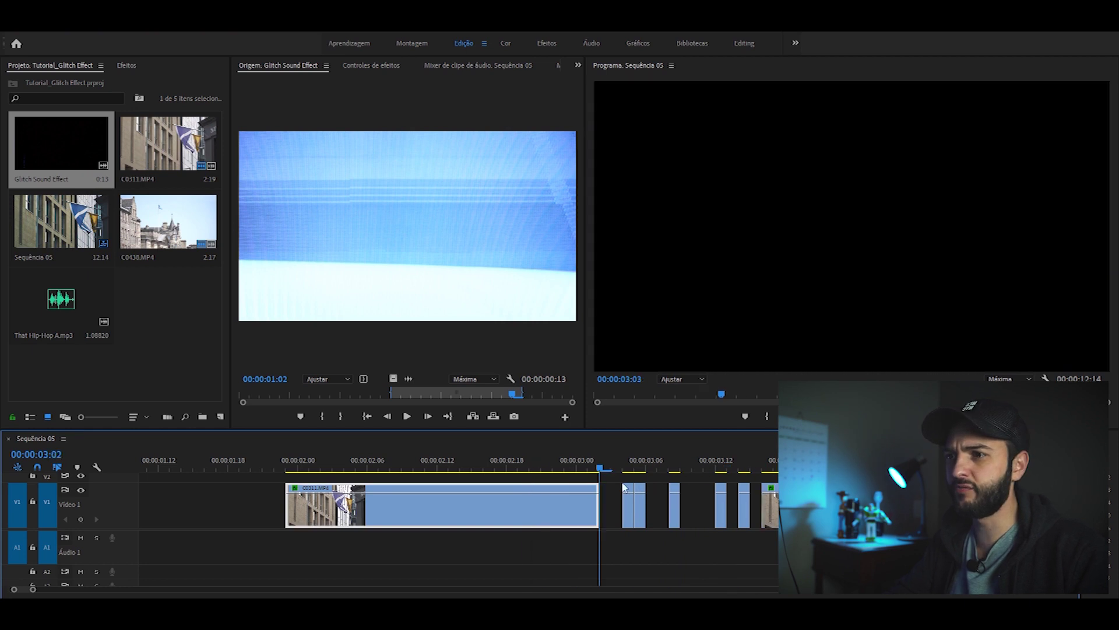
pyautogui.click(520, 493)
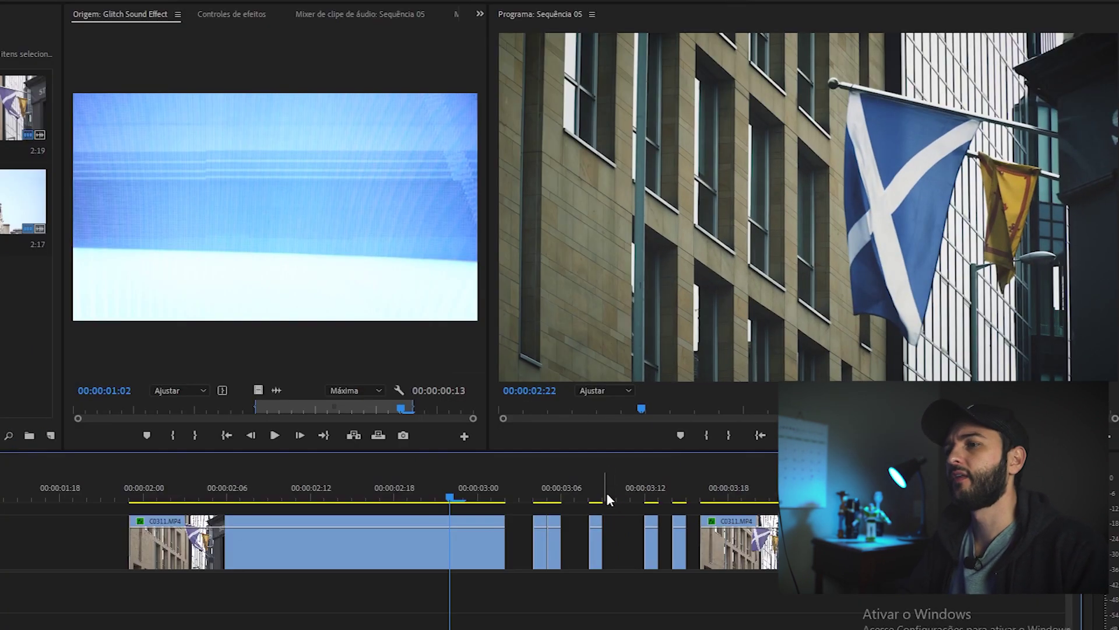
pyautogui.moveTo(618, 452); pyautogui.dragTo(619, 427)
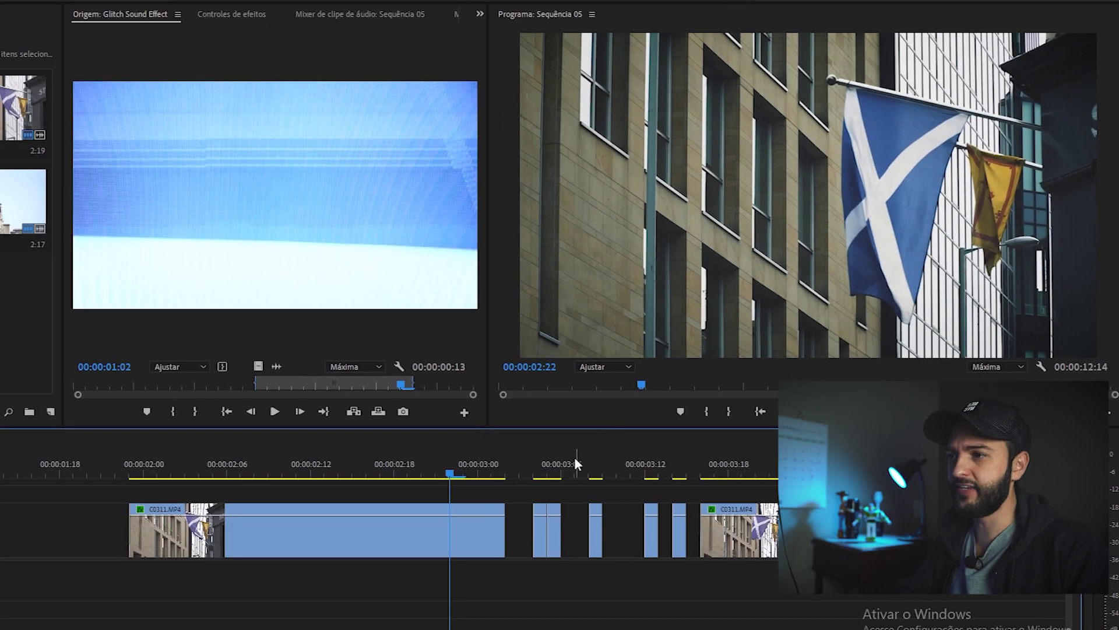
pyautogui.moveTo(529, 494); pyautogui.dragTo(678, 546)
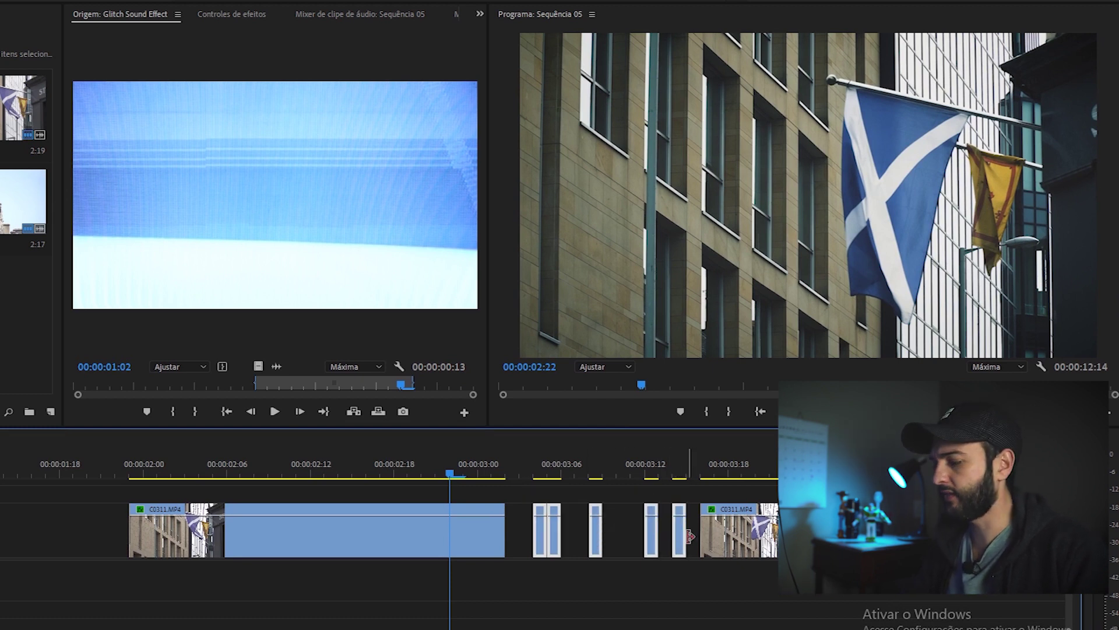
pyautogui.moveTo(524, 489); pyautogui.dragTo(695, 529)
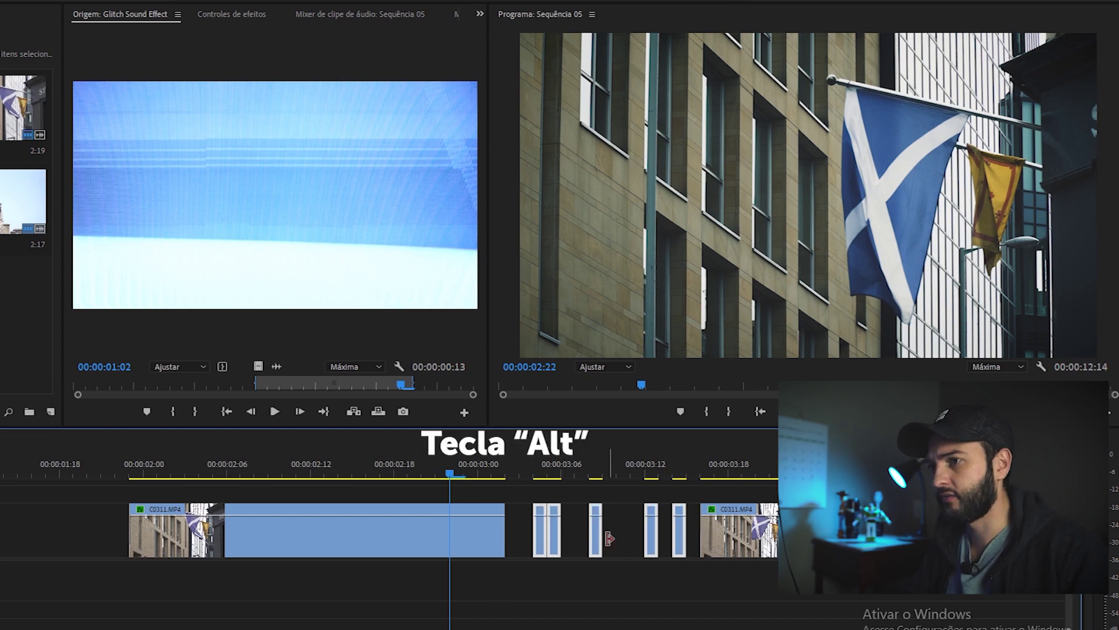
pyautogui.keyDown('alt'); pyautogui.moveTo(597, 532); pyautogui.dragTo(604, 500); pyautogui.keyUp('alt')
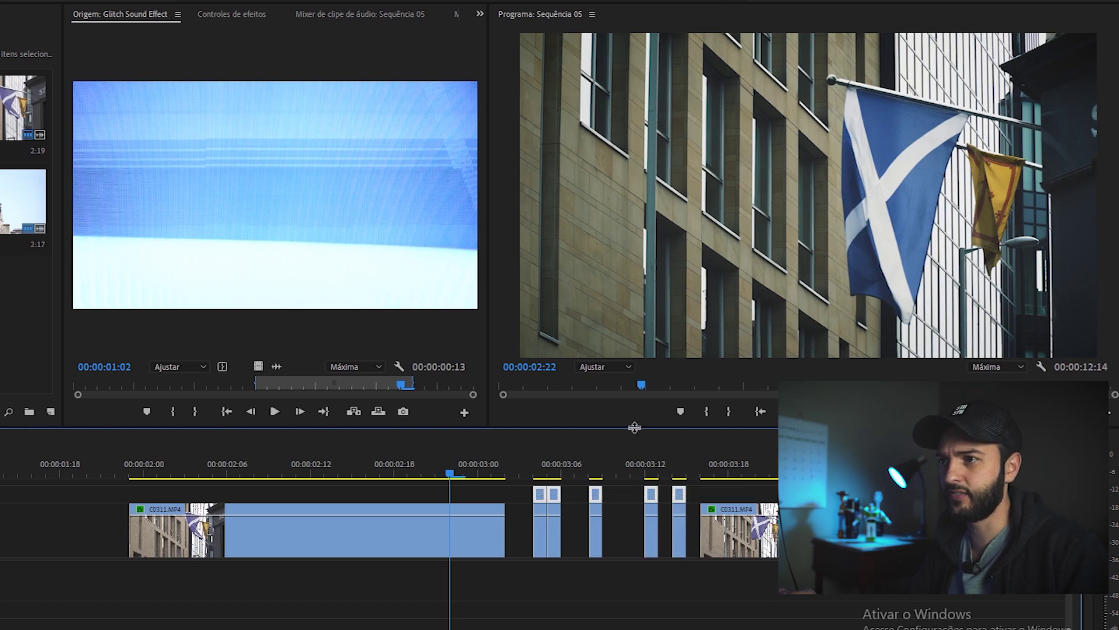
pyautogui.moveTo(634, 427); pyautogui.dragTo(634, 402)
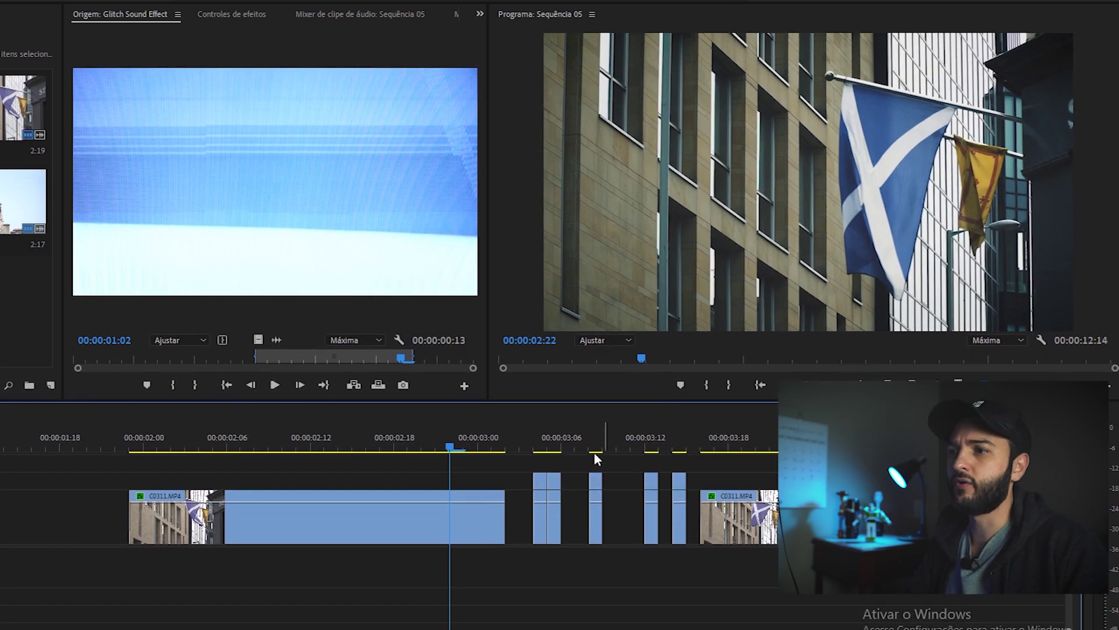
pyautogui.click(545, 444)
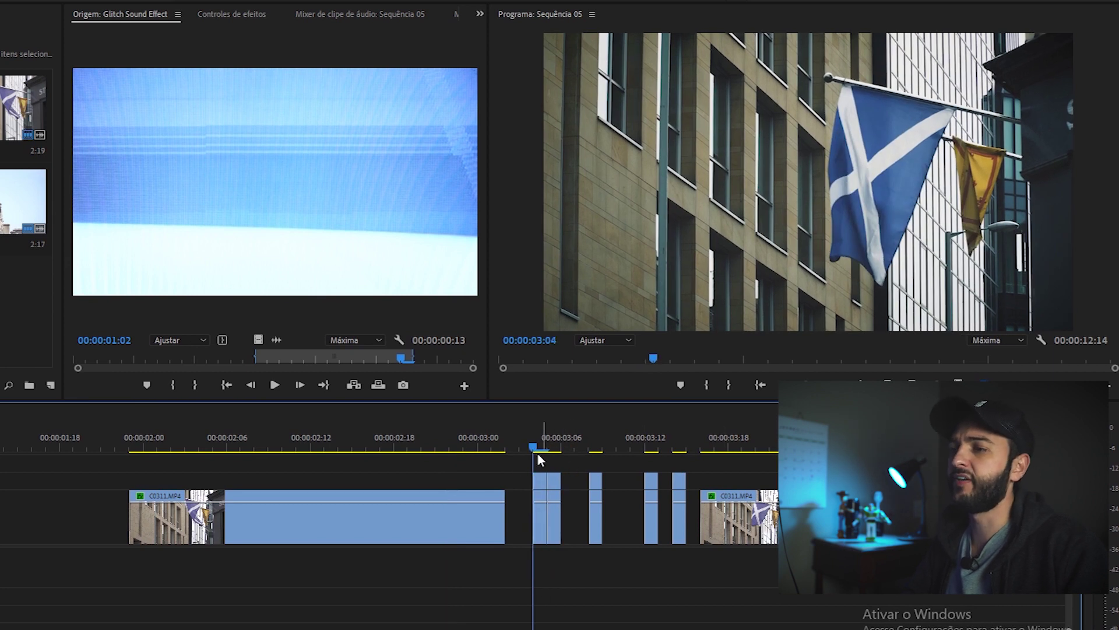
pyautogui.moveTo(610, 470); pyautogui.dragTo(721, 488)
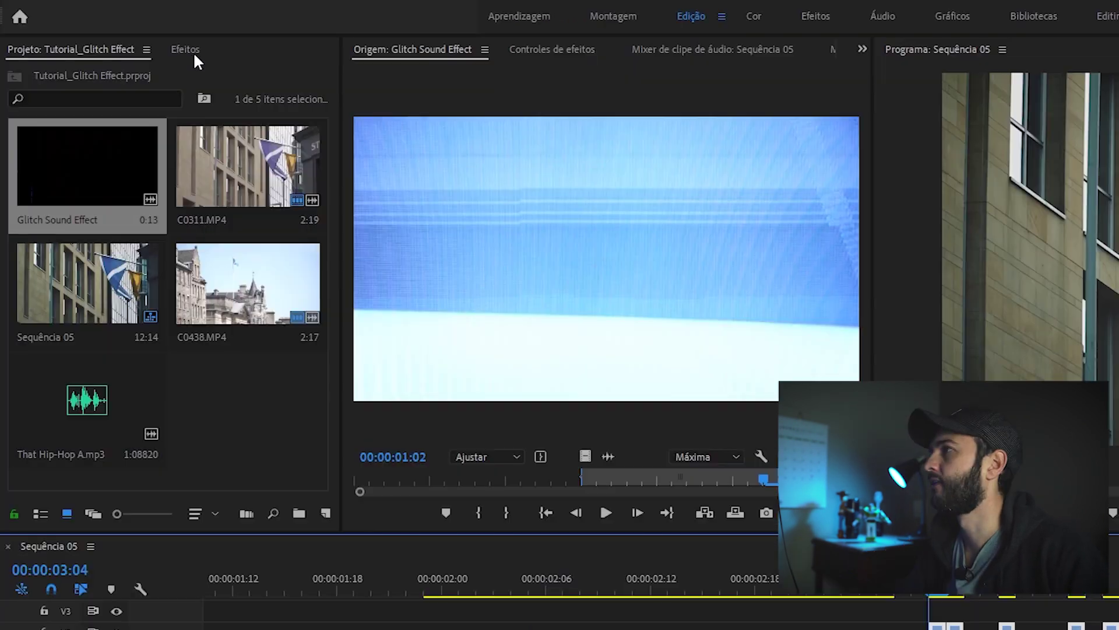
pyautogui.click(184, 49)
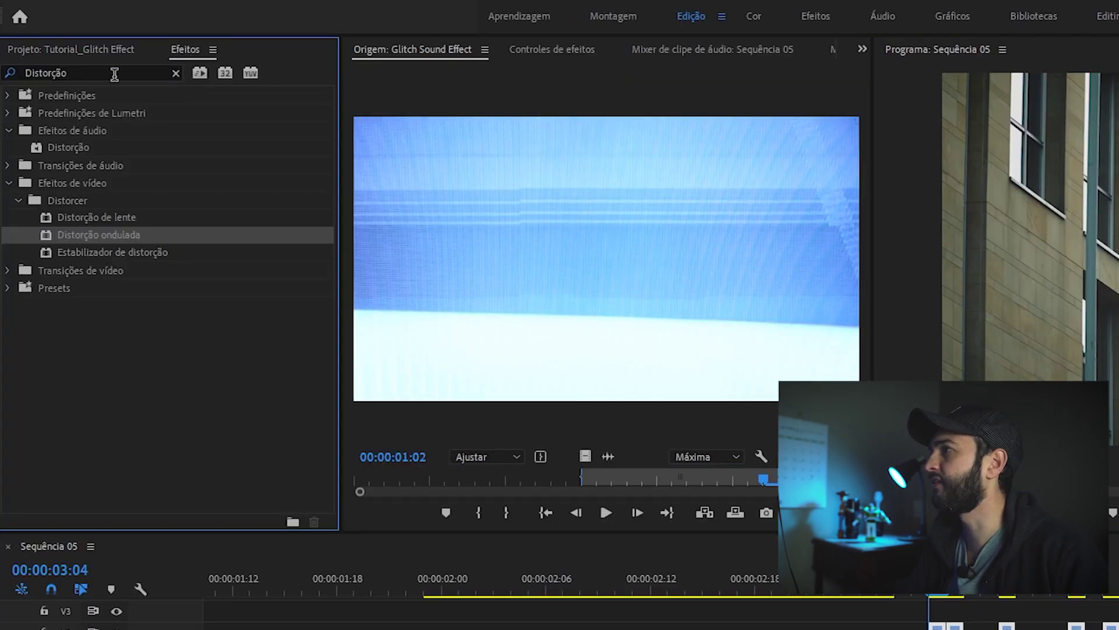
# - Apply Equilíbrio de cor (RGB) to the duplicates with Vermelho 90, Verde 0, Azul 0
pyautogui.click(49, 69)
pyautogui.write('RGB')
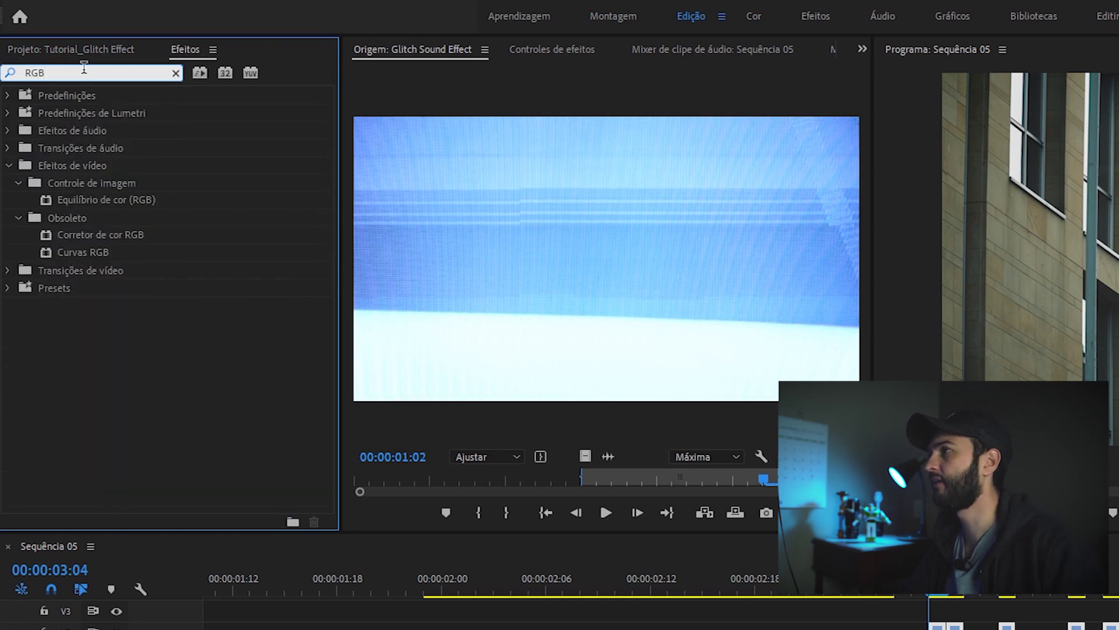
pyautogui.click(46, 204)
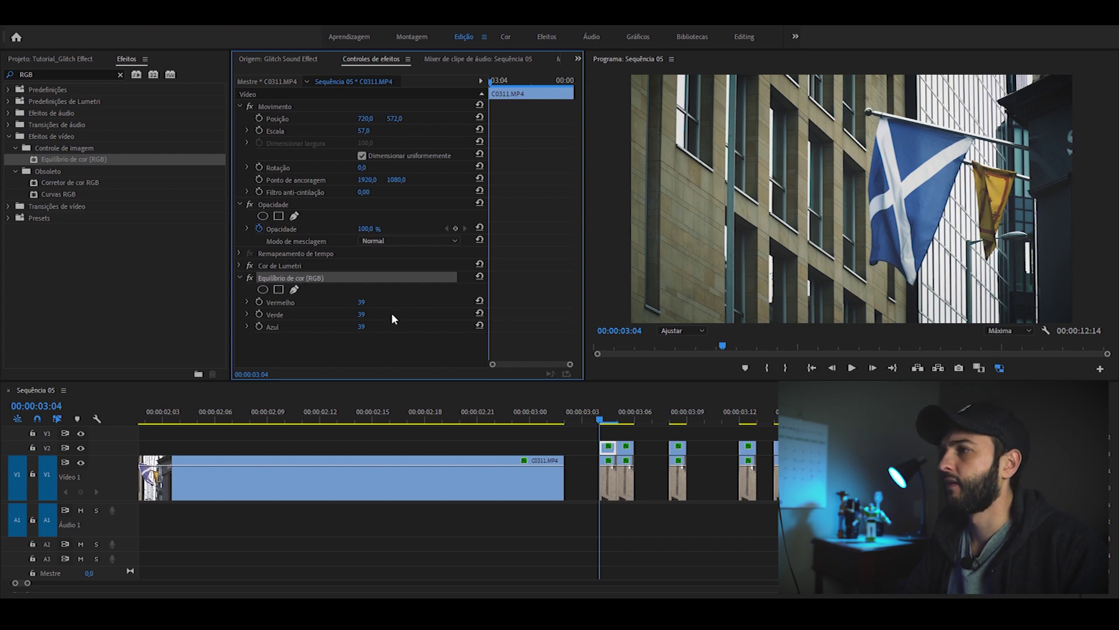
pyautogui.moveTo(362, 303)
pyautogui.mouseDown()
pyautogui.moveTo(326, 303)
pyautogui.moveTo(375, 304)
pyautogui.mouseUp()
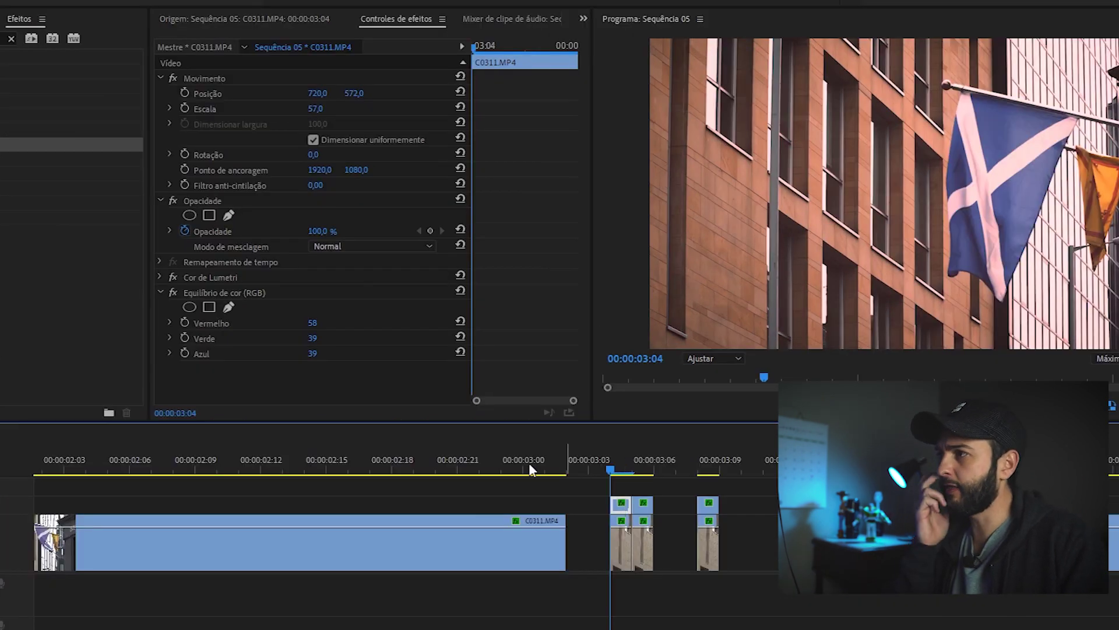
pyautogui.click(326, 322)
pyautogui.press('Return')
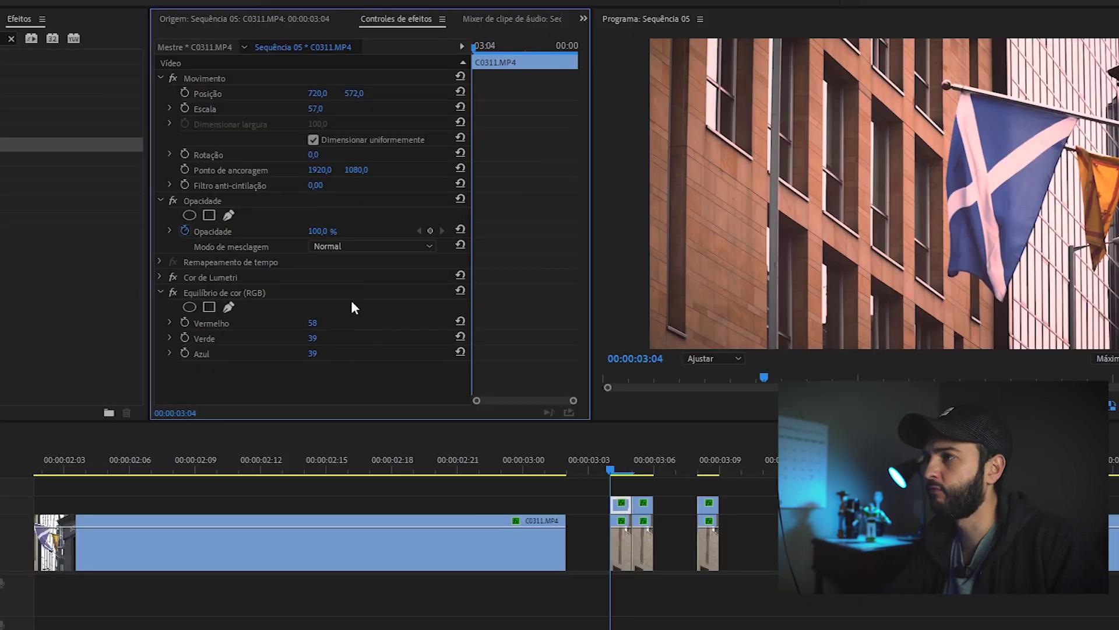
pyautogui.moveTo(313, 323)
pyautogui.mouseDown()
pyautogui.moveTo(327, 323)
pyautogui.moveTo(315, 344)
pyautogui.moveTo(329, 339)
pyautogui.moveTo(298, 353)
pyautogui.mouseUp()
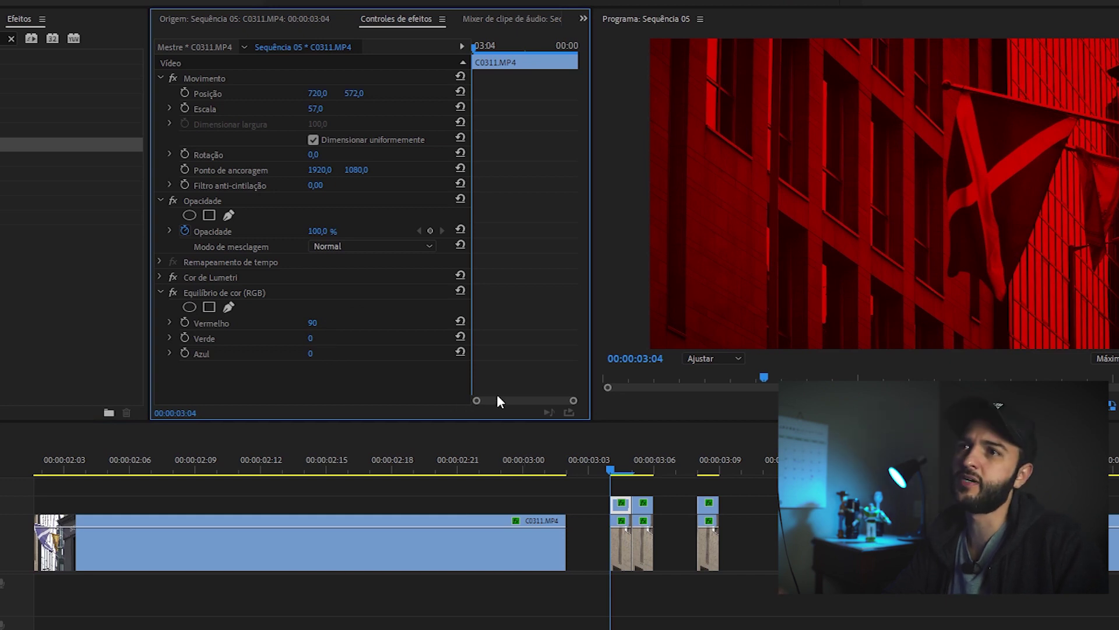
pyautogui.click(159, 291)
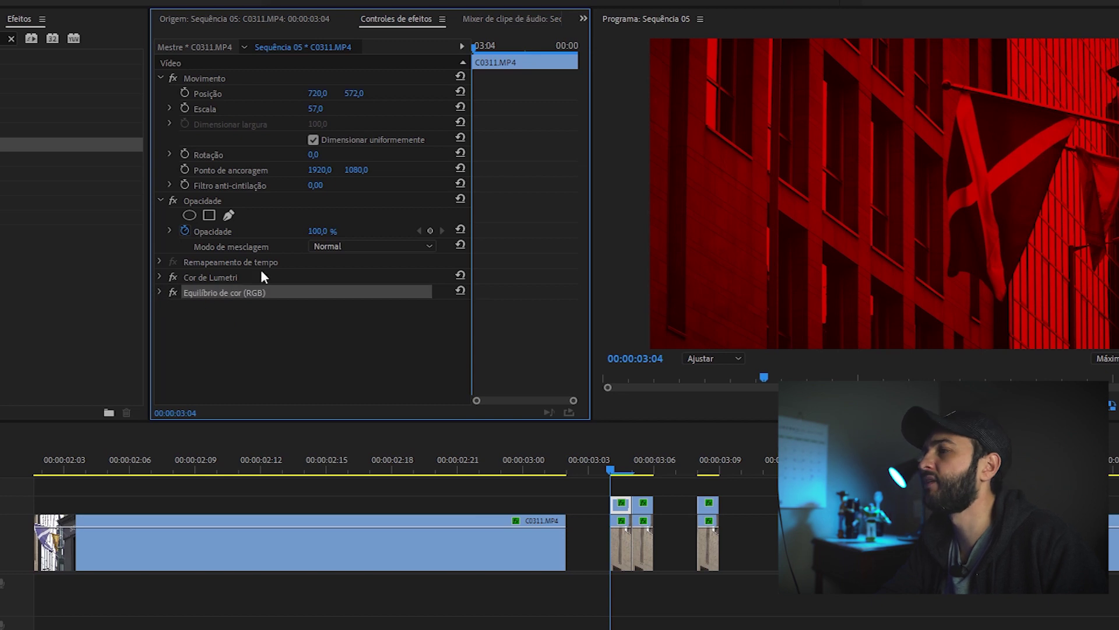
# - Set the red duplicate's Opacidade to 40 and blend mode to Subexposição linear (Adicionar)
pyautogui.click(323, 231)
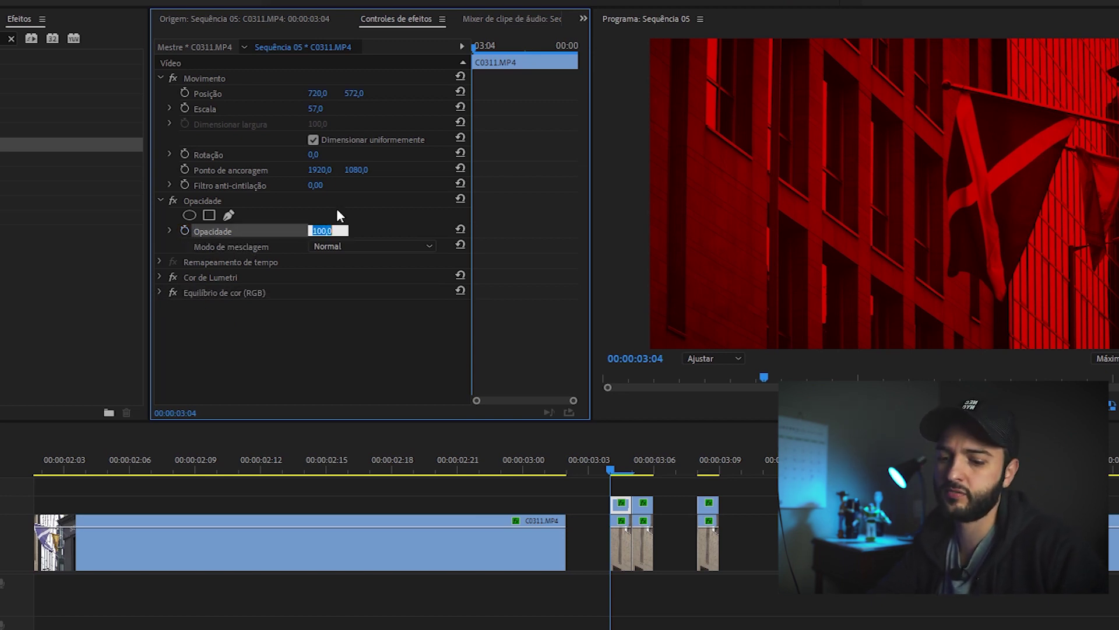
pyautogui.write('40')
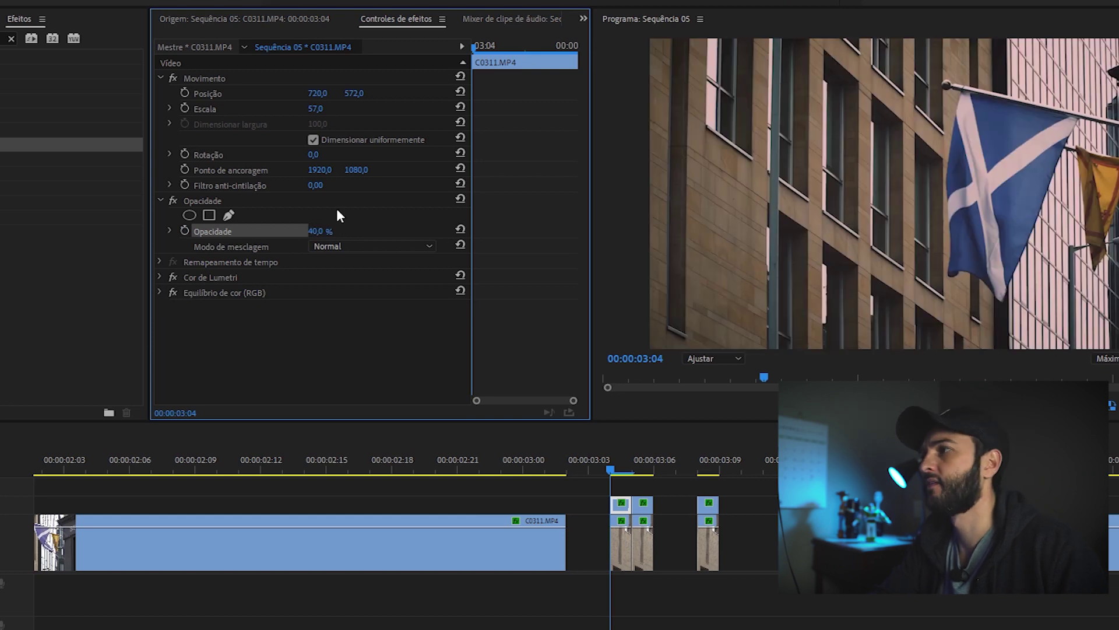
pyautogui.click(368, 246)
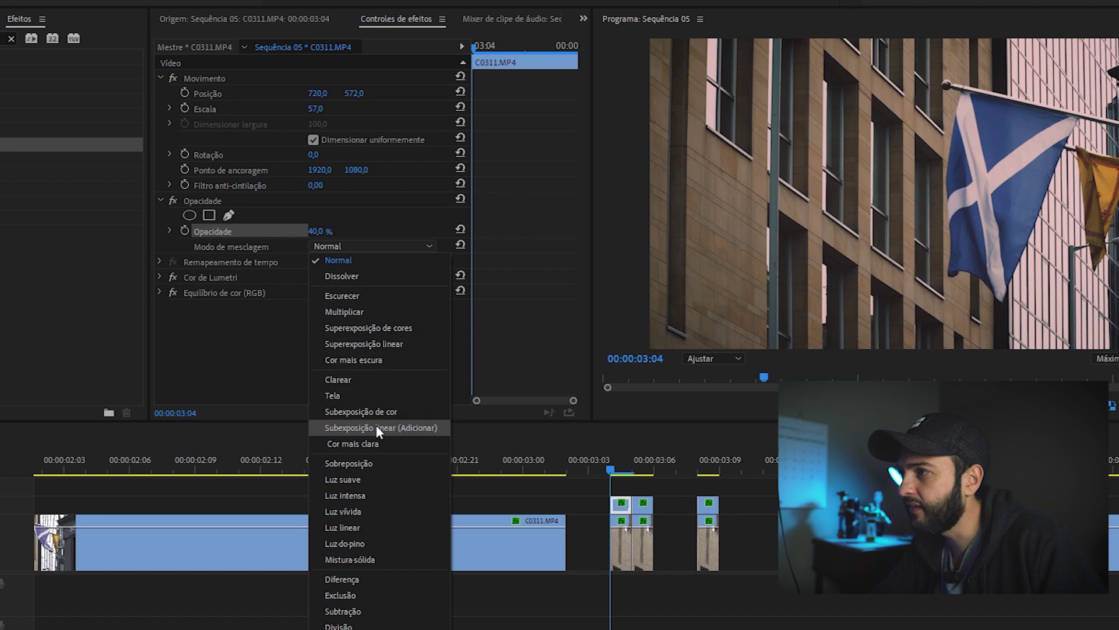
pyautogui.click(412, 426)
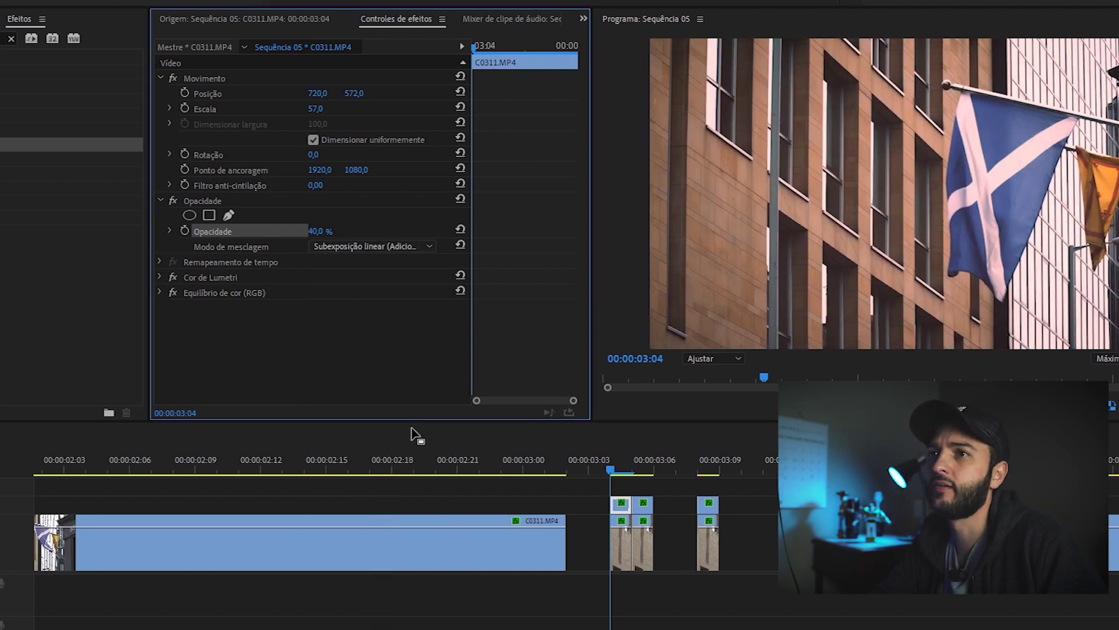
pyautogui.click(637, 488)
pyautogui.click(621, 504)
# - Raise the red overlay to 70% opacity, scale it to 59 and nudge Posição X to 700
pyautogui.moveTo(326, 236); pyautogui.dragTo(342, 235)
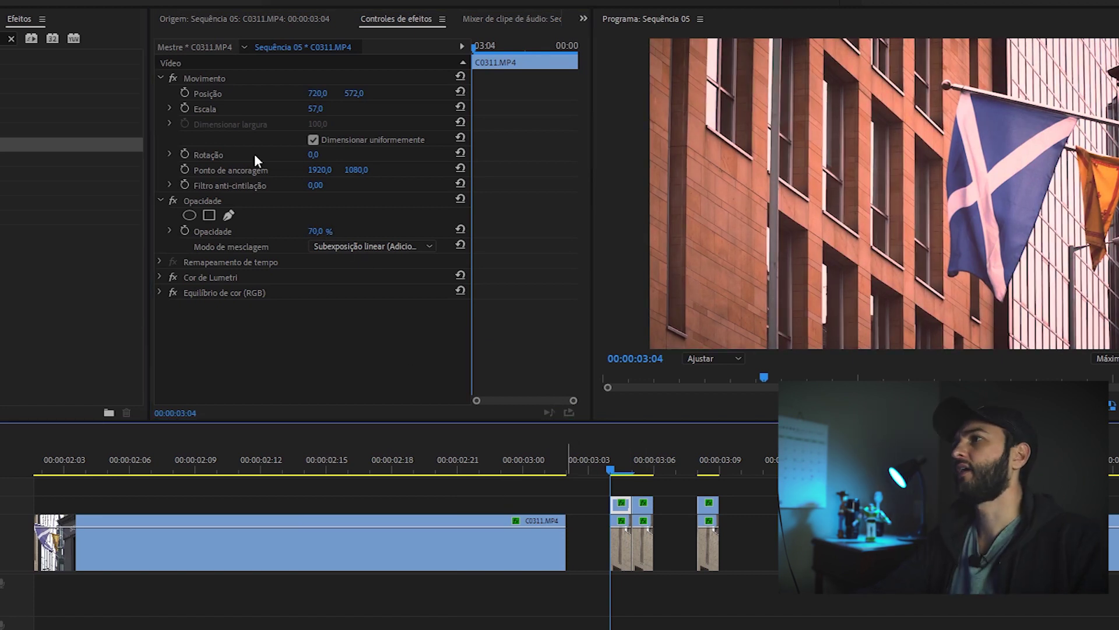
pyautogui.click(205, 75)
pyautogui.click(321, 110)
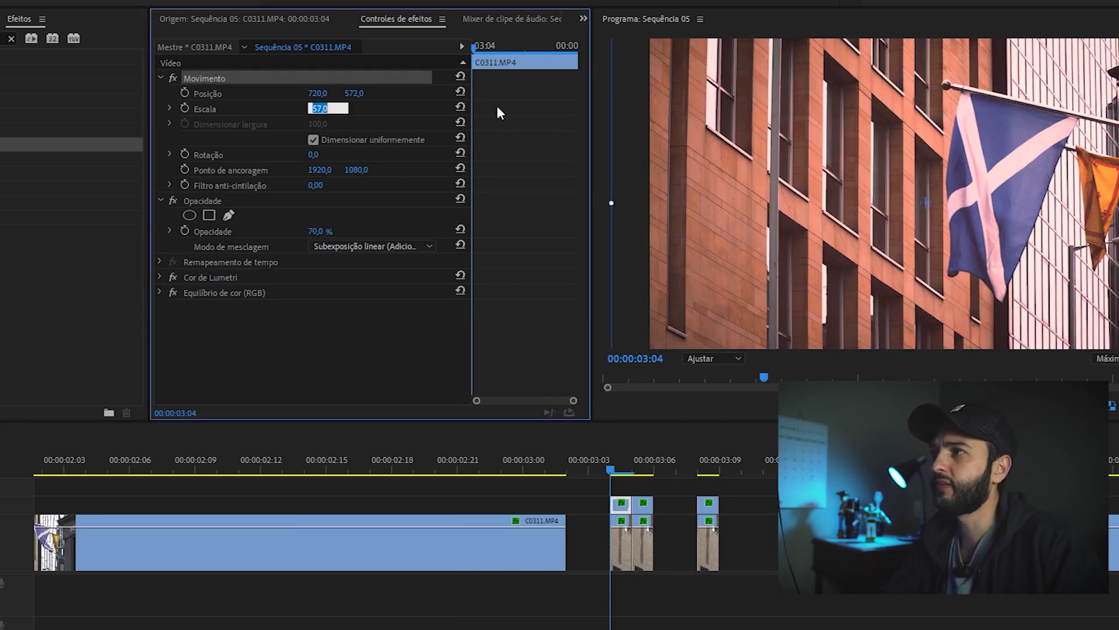
pyautogui.write('59')
pyautogui.press('Return')
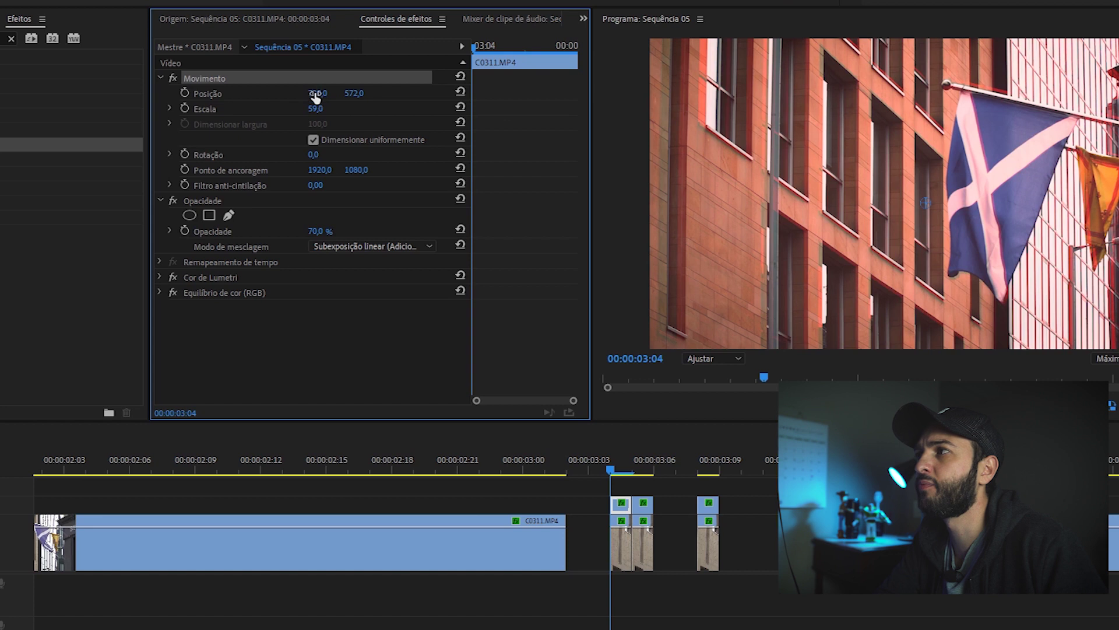
pyautogui.press('Left')
pyautogui.press('Left')
pyautogui.press('Left')
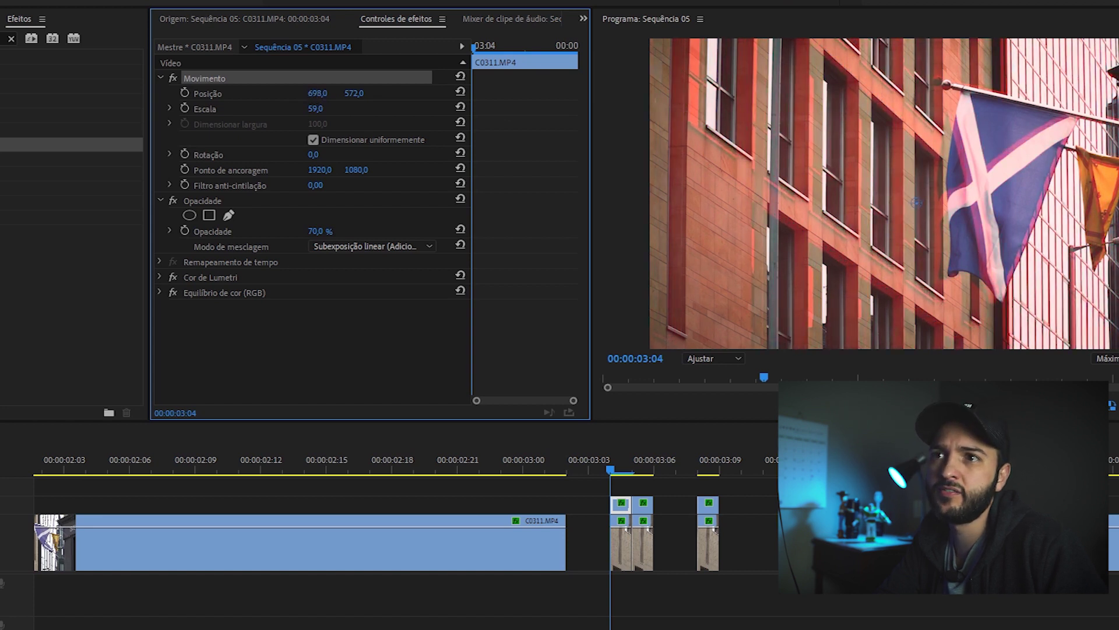
pyautogui.press('Left')
pyautogui.press('Left')
pyautogui.press('Left')
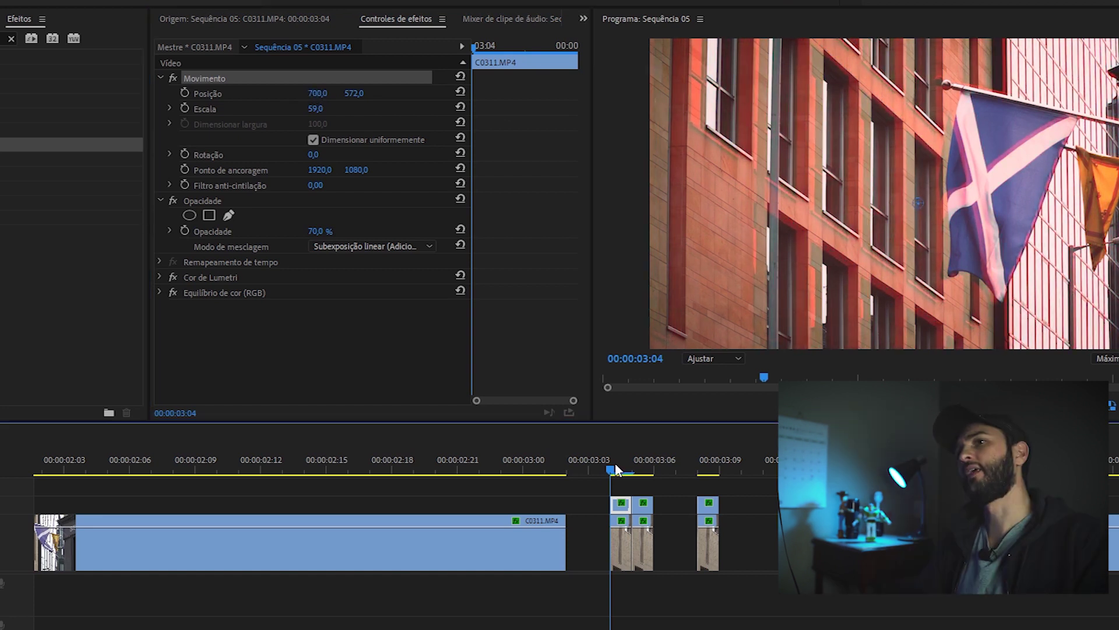
pyautogui.click(623, 505)
pyautogui.click(628, 502)
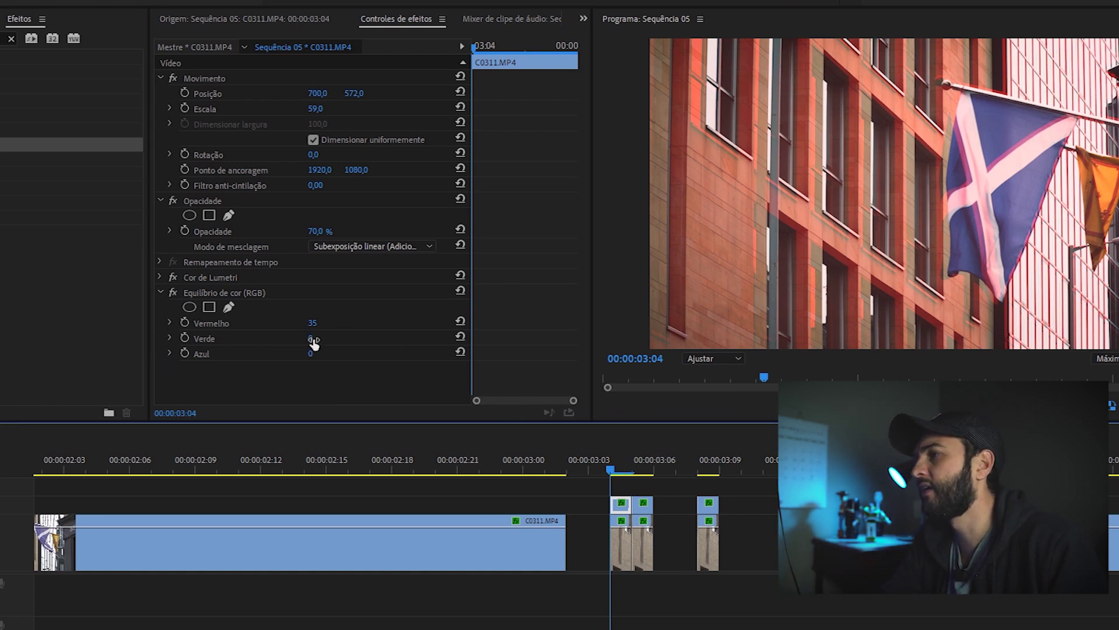
# - Restore the red overlay's colour balance to Vermelho 90 with Verde and Azul at 0
pyautogui.moveTo(312, 341); pyautogui.dragTo(373, 341)
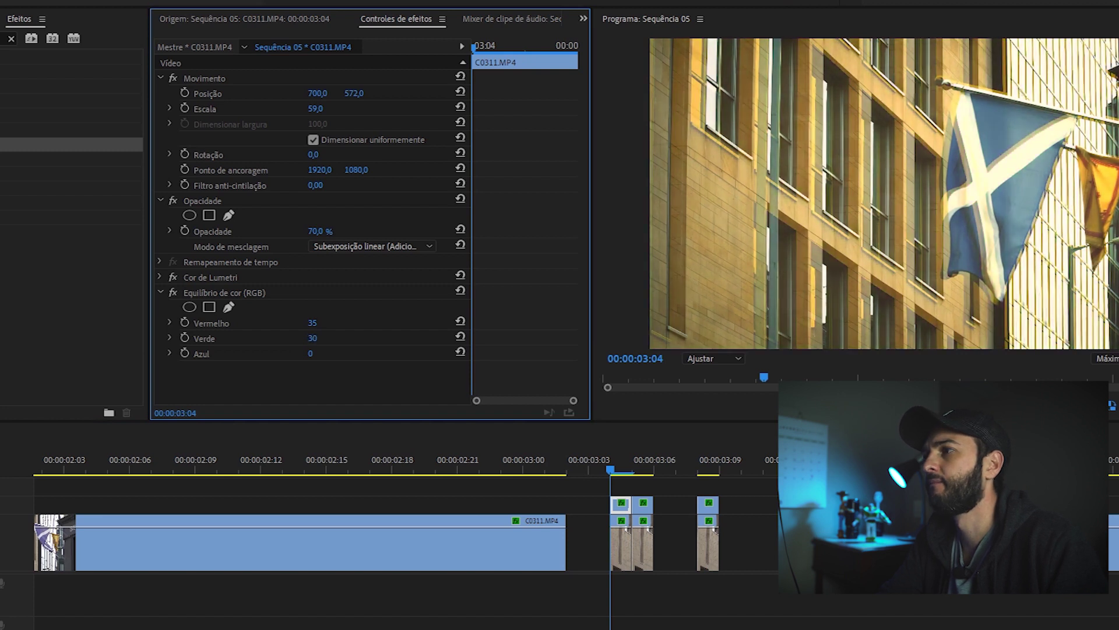
pyautogui.moveTo(310, 353); pyautogui.dragTo(361, 353)
pyautogui.moveTo(313, 322)
pyautogui.mouseDown()
pyautogui.moveTo(338, 322)
pyautogui.moveTo(274, 353)
pyautogui.moveTo(274, 338)
pyautogui.mouseUp()
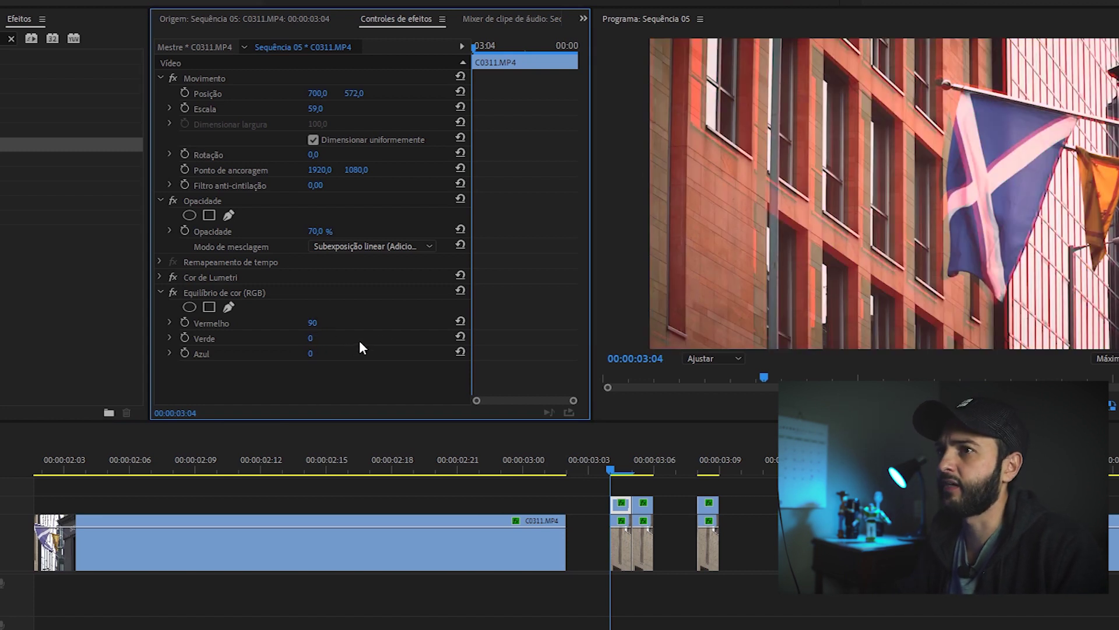
pyautogui.click(643, 501)
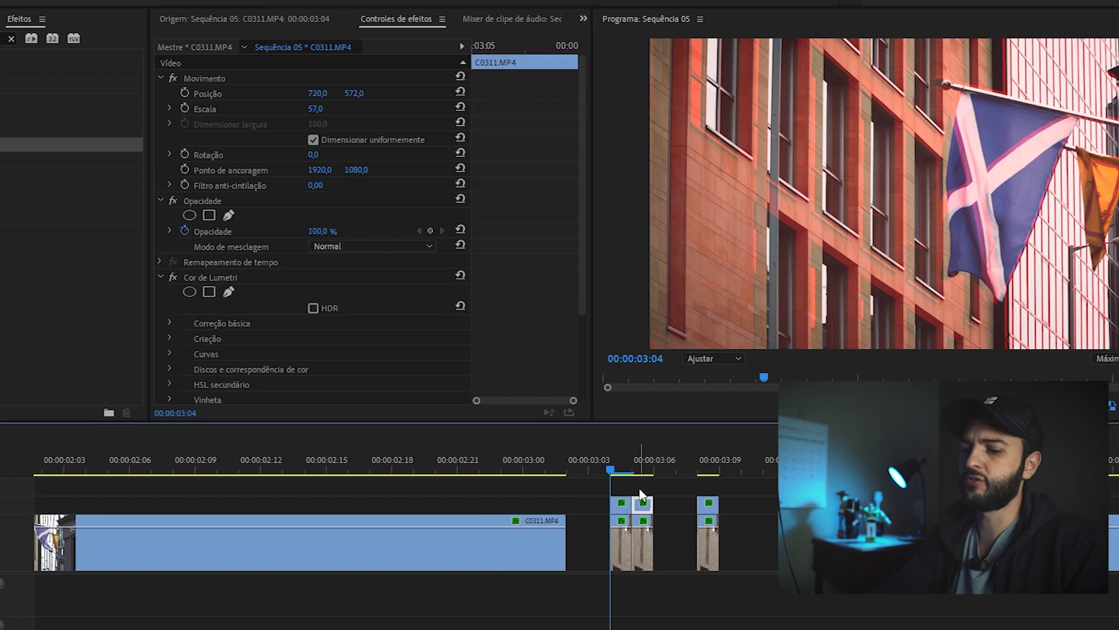
# - Extend the stacked duplicate clips at 00:00:03:08 and select the upper clip at 03:09
pyautogui.moveTo(652, 502); pyautogui.dragTo(659, 494)
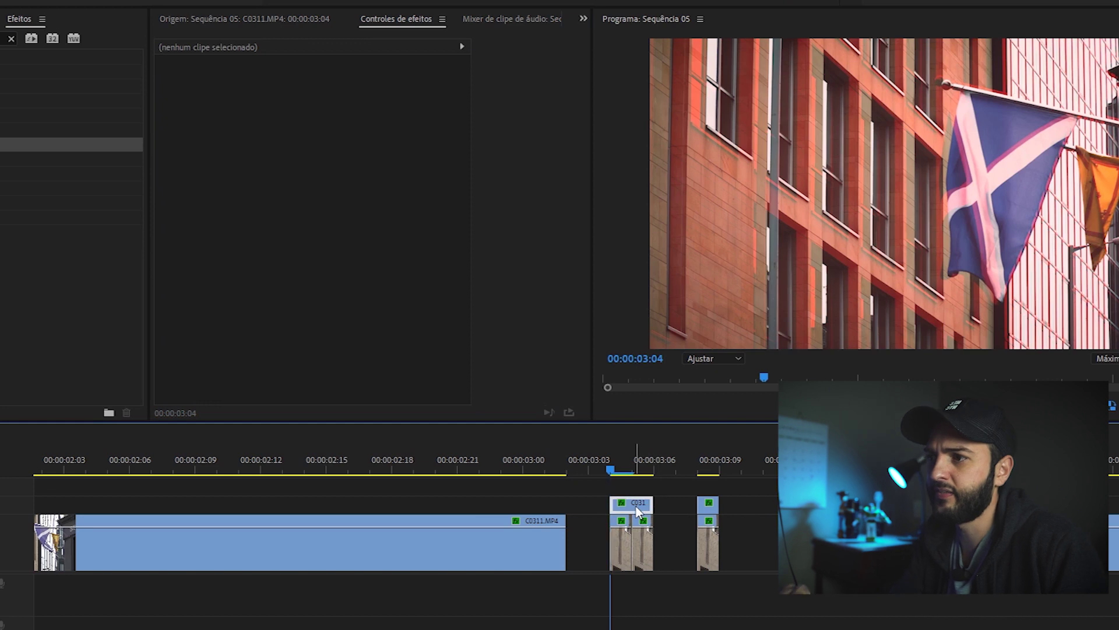
pyautogui.click(636, 508)
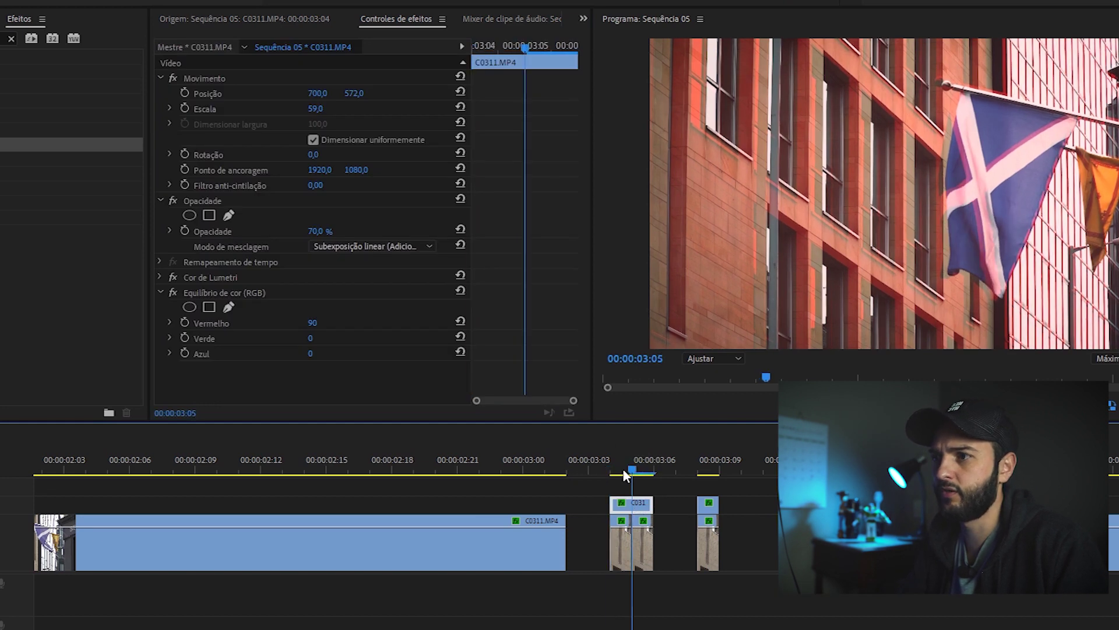
pyautogui.click(712, 504)
pyautogui.click(712, 567)
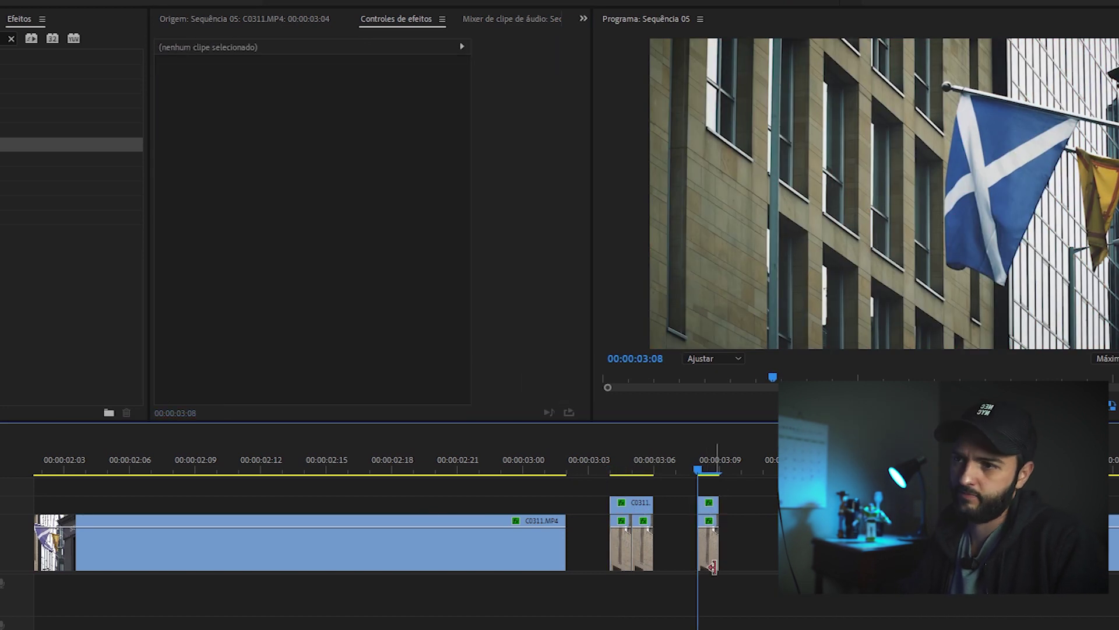
pyautogui.moveTo(756, 495)
pyautogui.mouseDown()
pyautogui.moveTo(692, 562)
pyautogui.moveTo(739, 543)
pyautogui.mouseUp()
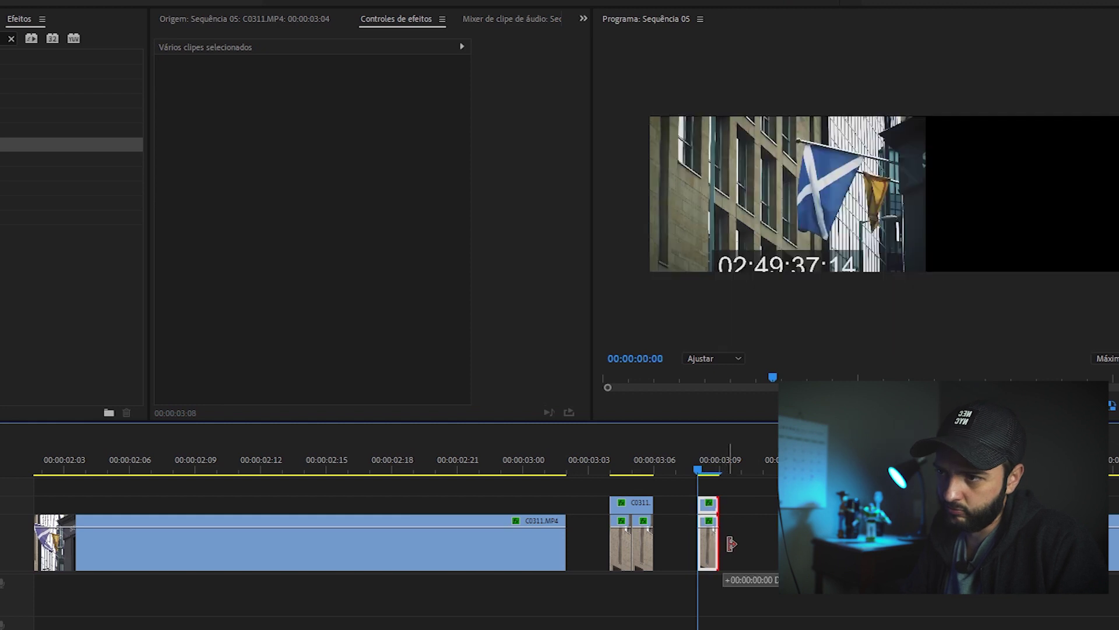
pyautogui.click(720, 471)
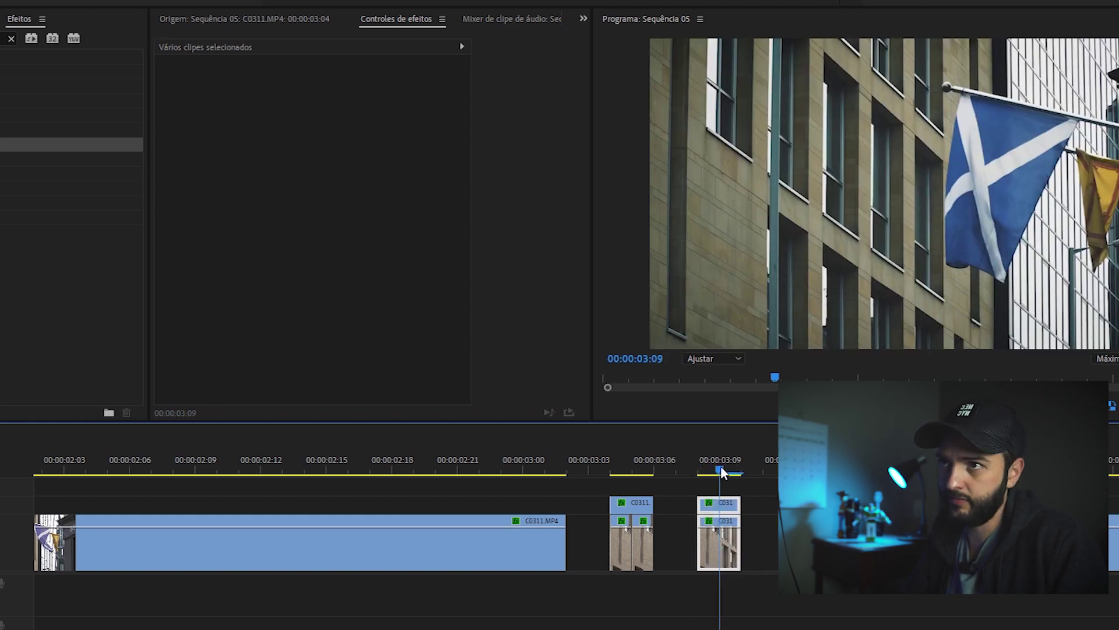
pyautogui.click(732, 505)
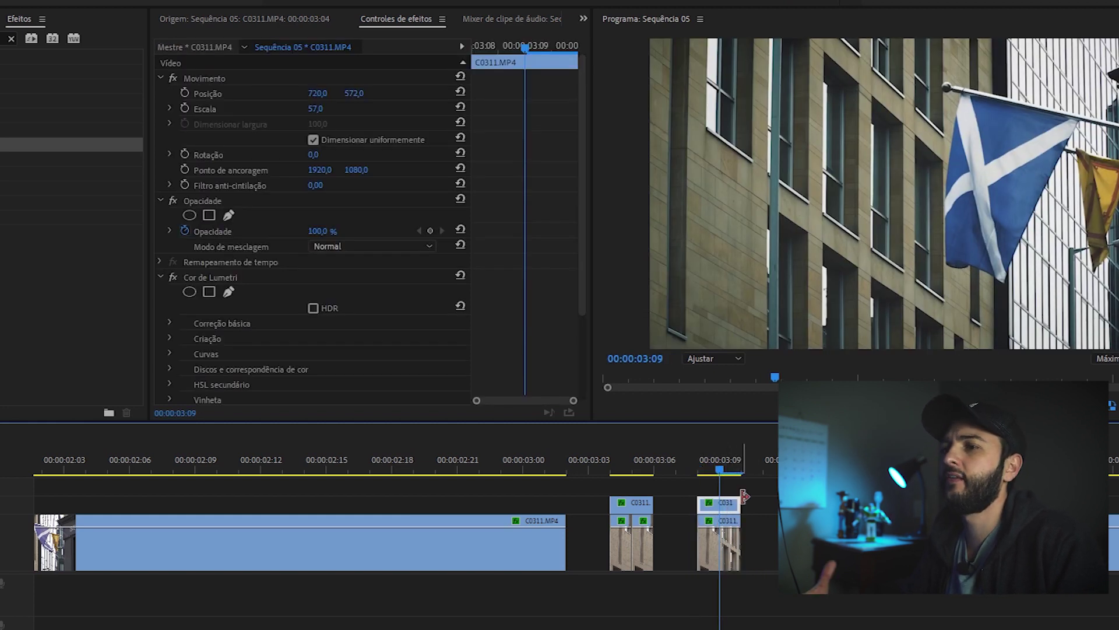
pyautogui.click(157, 277)
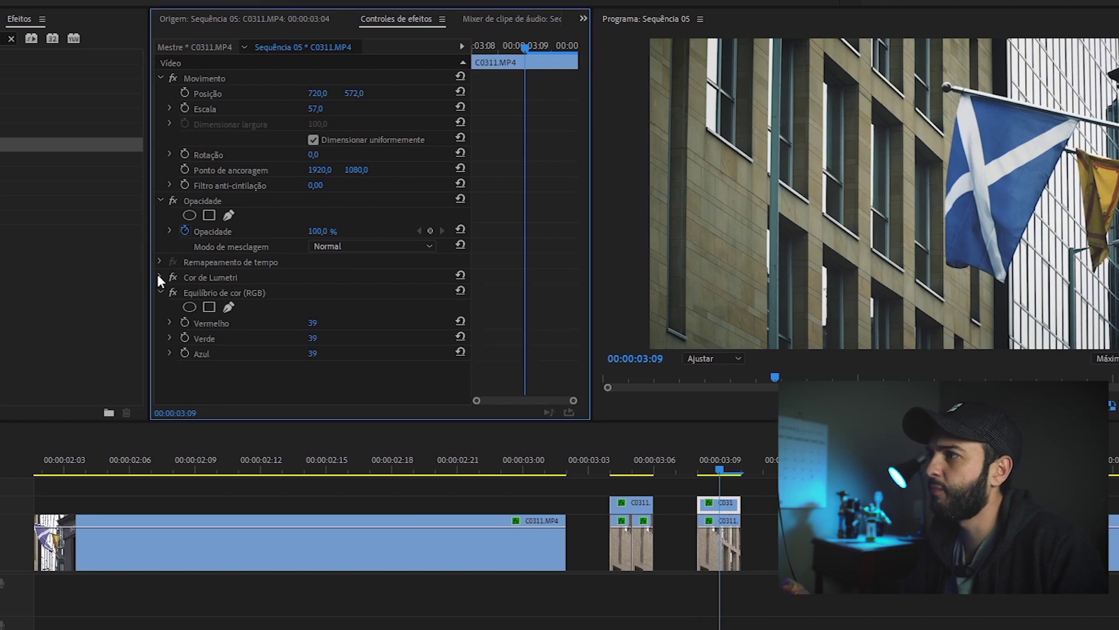
# - Tint the upper 03:09 clip green with Vermelho 0, Verde 150, Azul 49
pyautogui.click(728, 511)
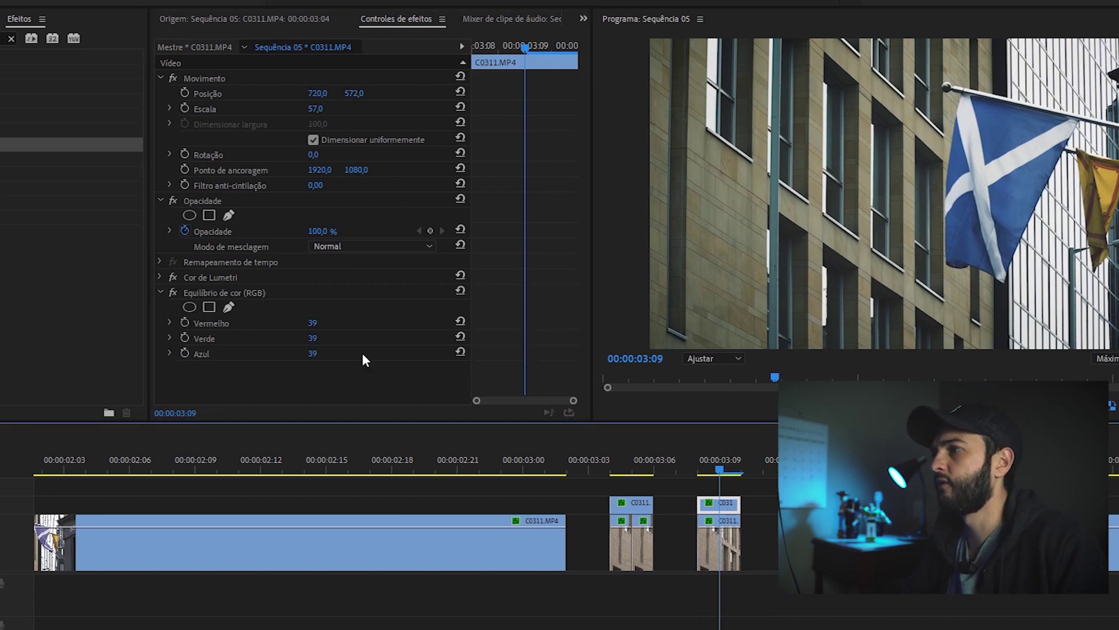
pyautogui.moveTo(315, 328)
pyautogui.mouseDown()
pyautogui.moveTo(280, 328)
pyautogui.moveTo(344, 338)
pyautogui.mouseUp()
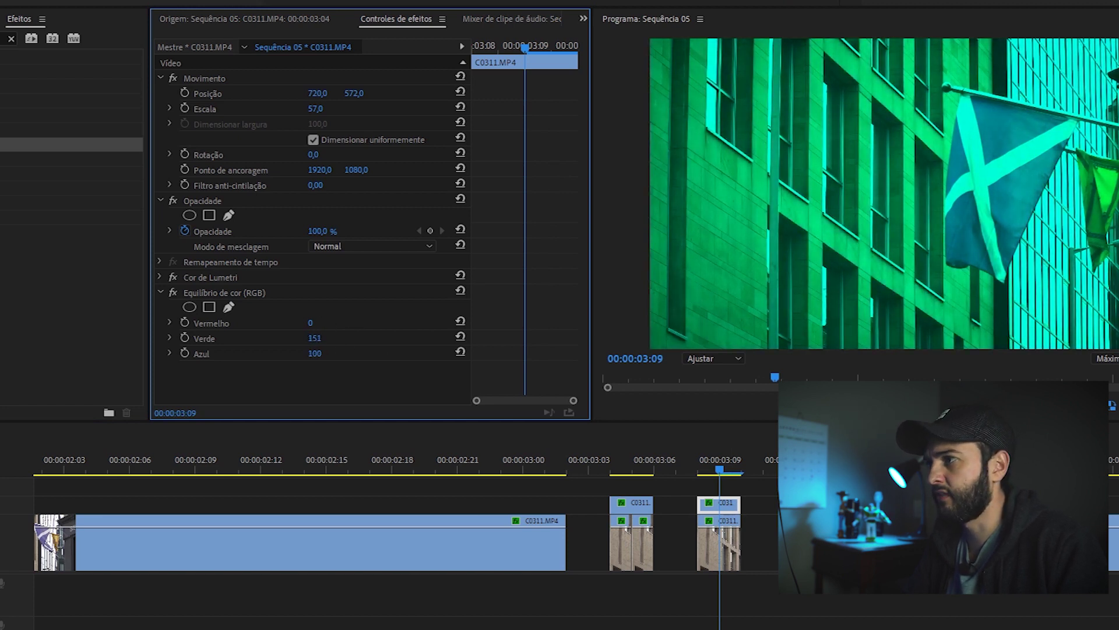
pyautogui.moveTo(315, 353)
pyautogui.mouseDown()
pyautogui.moveTo(295, 353)
pyautogui.moveTo(327, 352)
pyautogui.mouseUp()
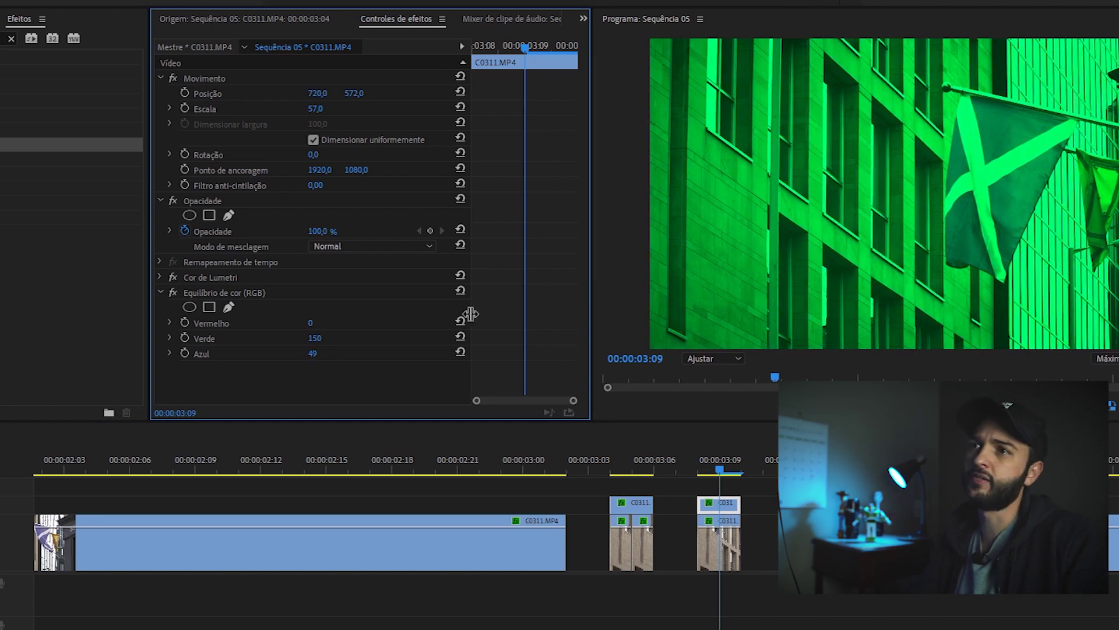
pyautogui.click(699, 470)
pyautogui.press('Right')
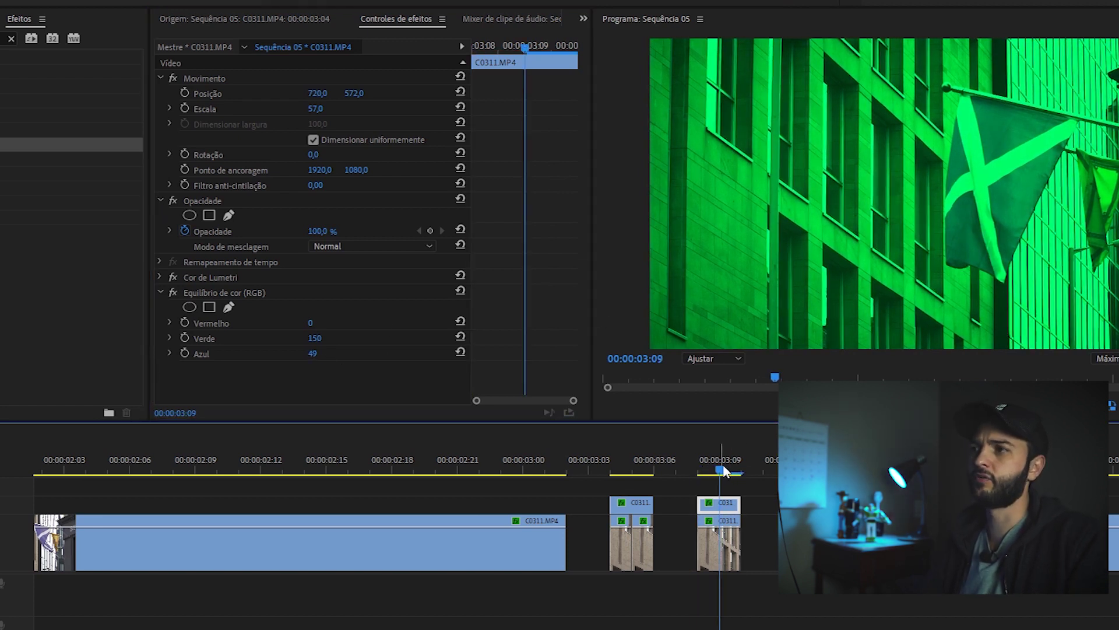
pyautogui.click(197, 231)
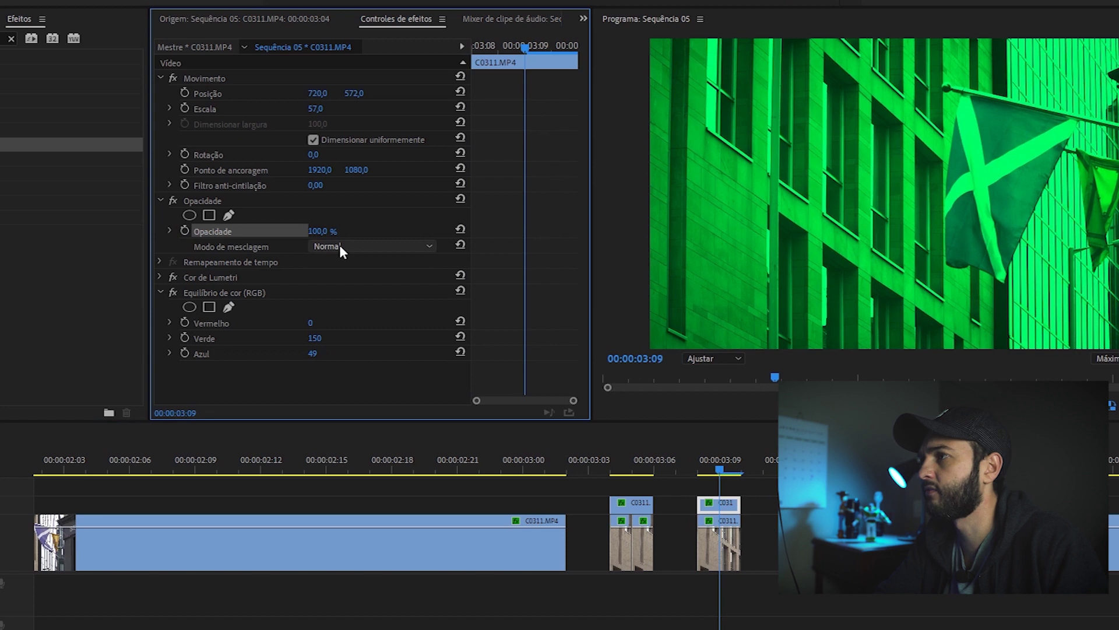
# - Set the green overlay to 50% opacity with the Subexposição linear (Adicionar) blend mode
pyautogui.click(315, 234)
pyautogui.write('50')
pyautogui.press('Return')
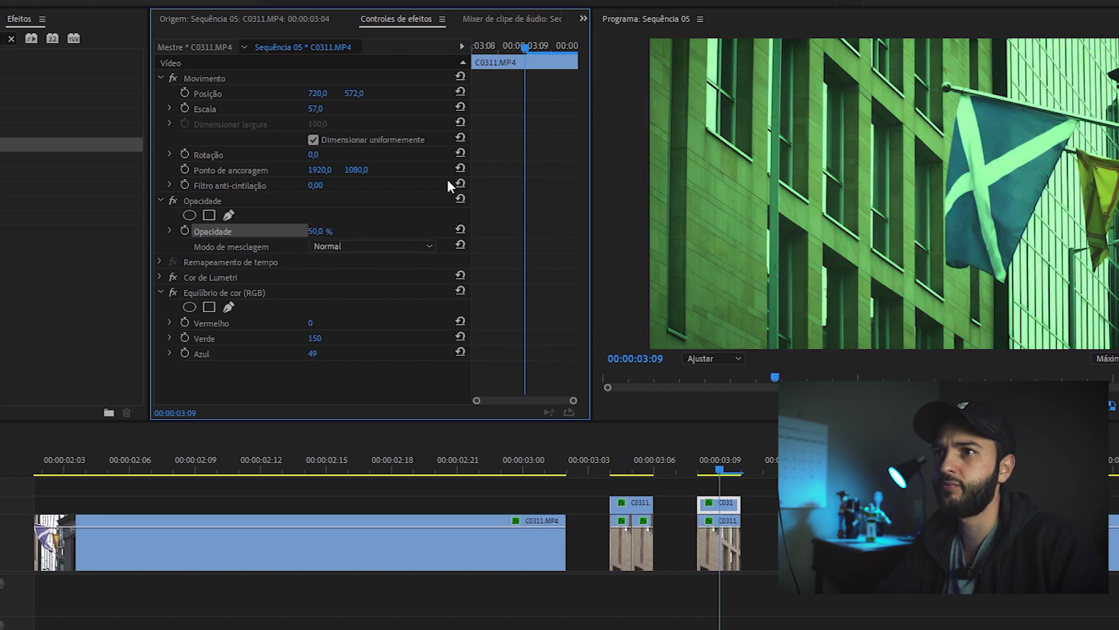
pyautogui.click(380, 245)
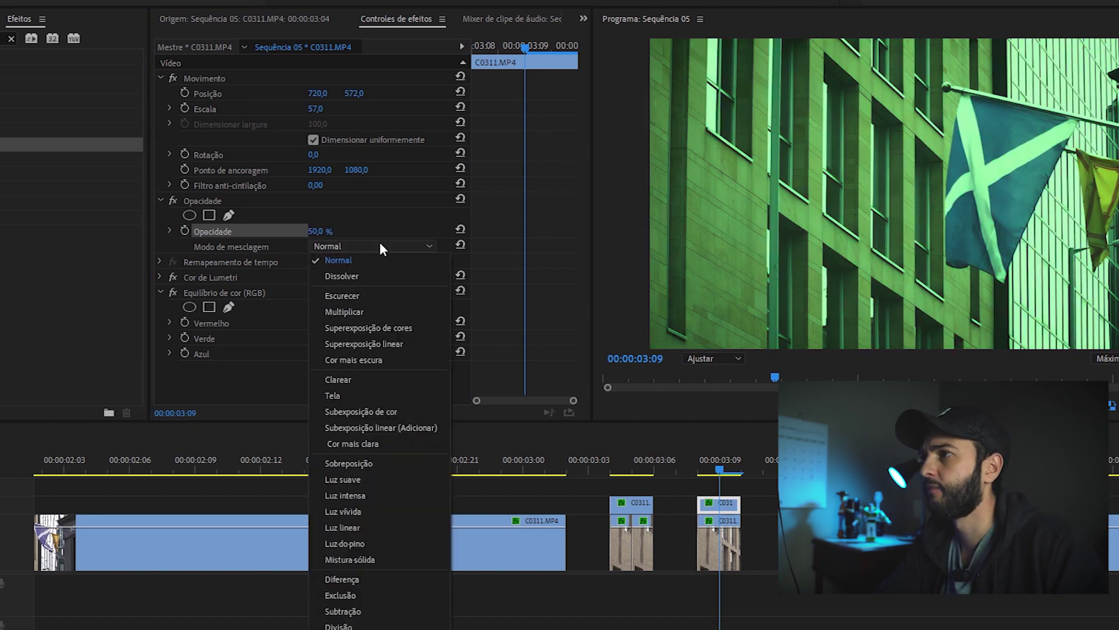
pyautogui.click(405, 429)
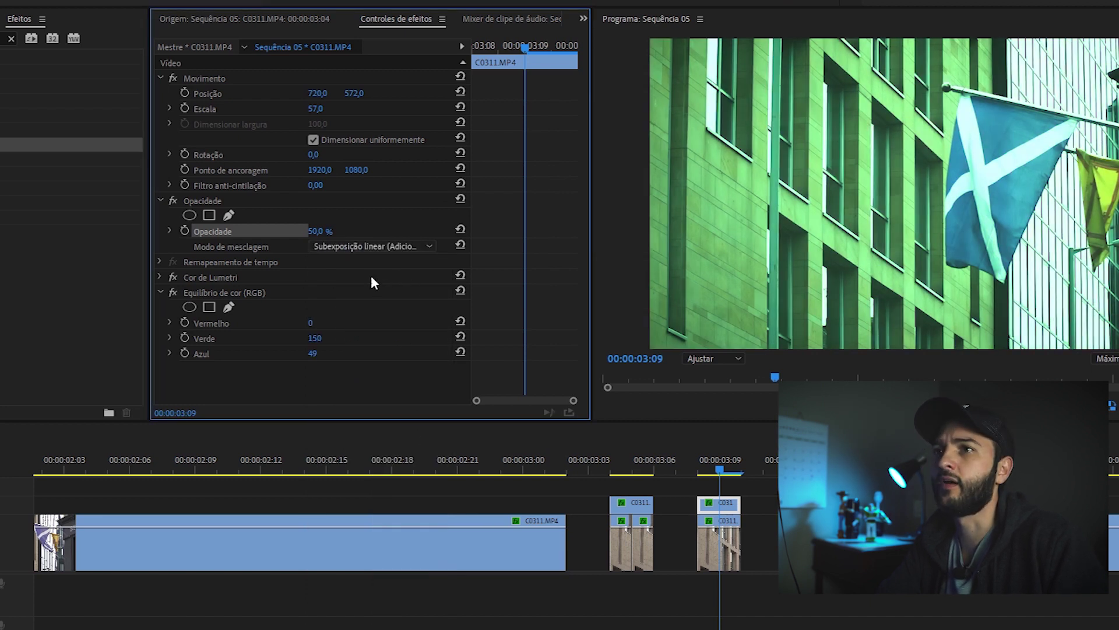
# - Scale the green overlay to 60 and set its Posição X to 760
pyautogui.moveTo(719, 460); pyautogui.dragTo(707, 461)
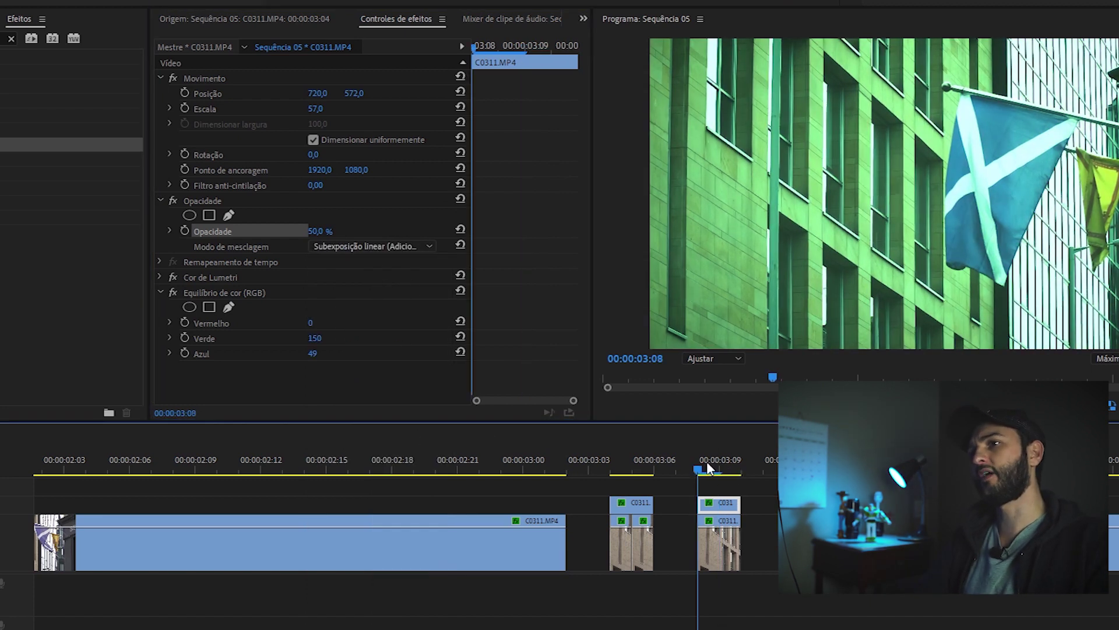
pyautogui.click(328, 109)
pyautogui.click(328, 109)
pyautogui.write('59')
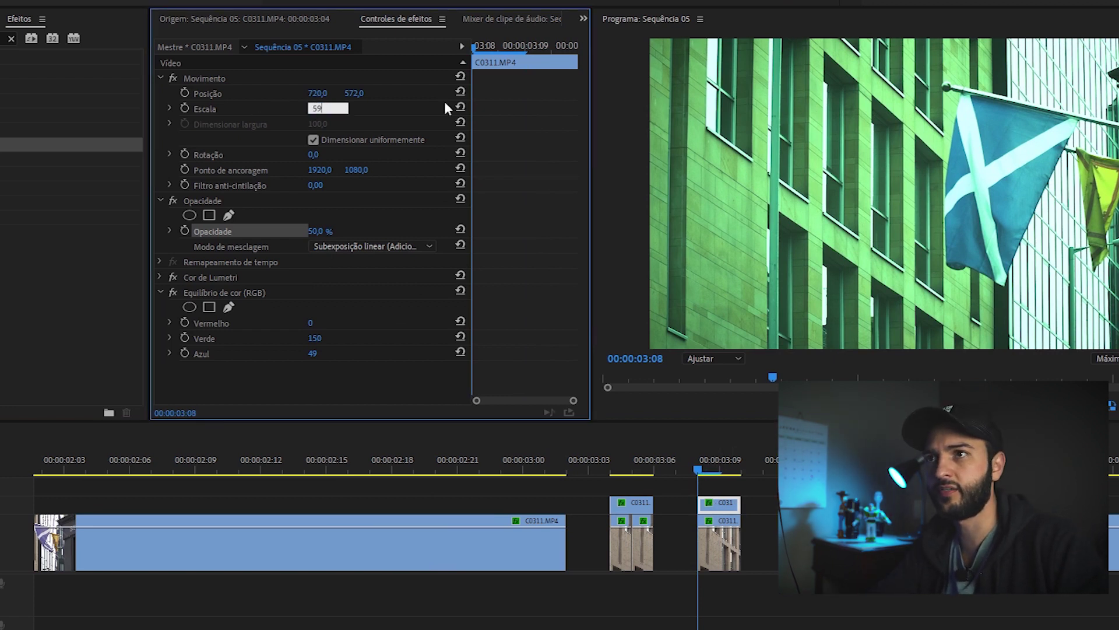
pyautogui.press('Return')
pyautogui.click(336, 109)
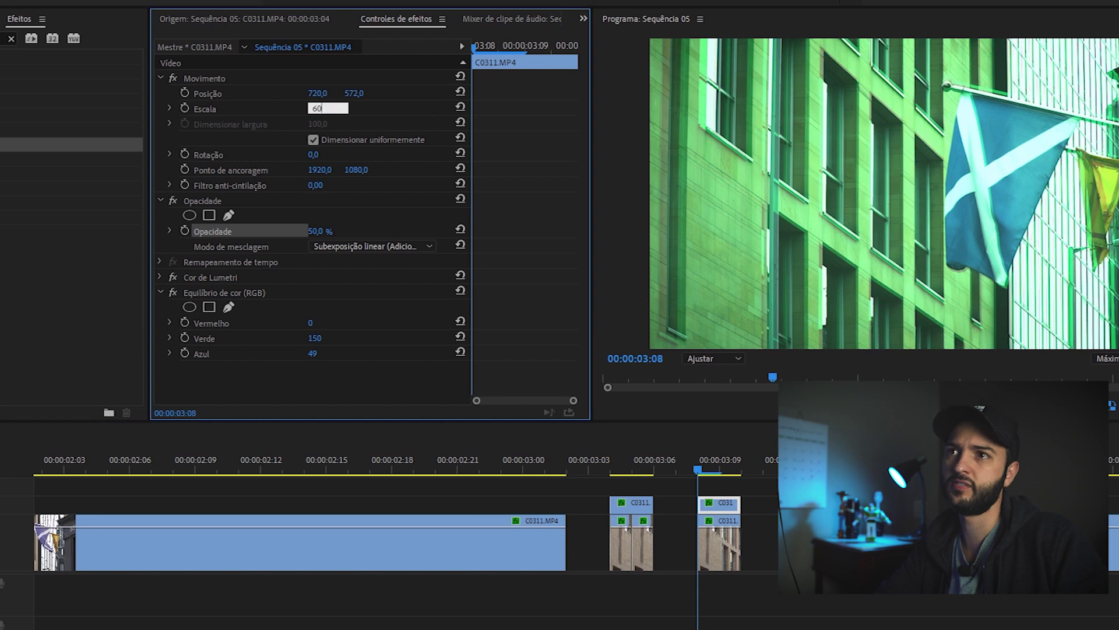
pyautogui.press('Return')
pyautogui.click(318, 93)
pyautogui.write('760')
pyautogui.press('Return')
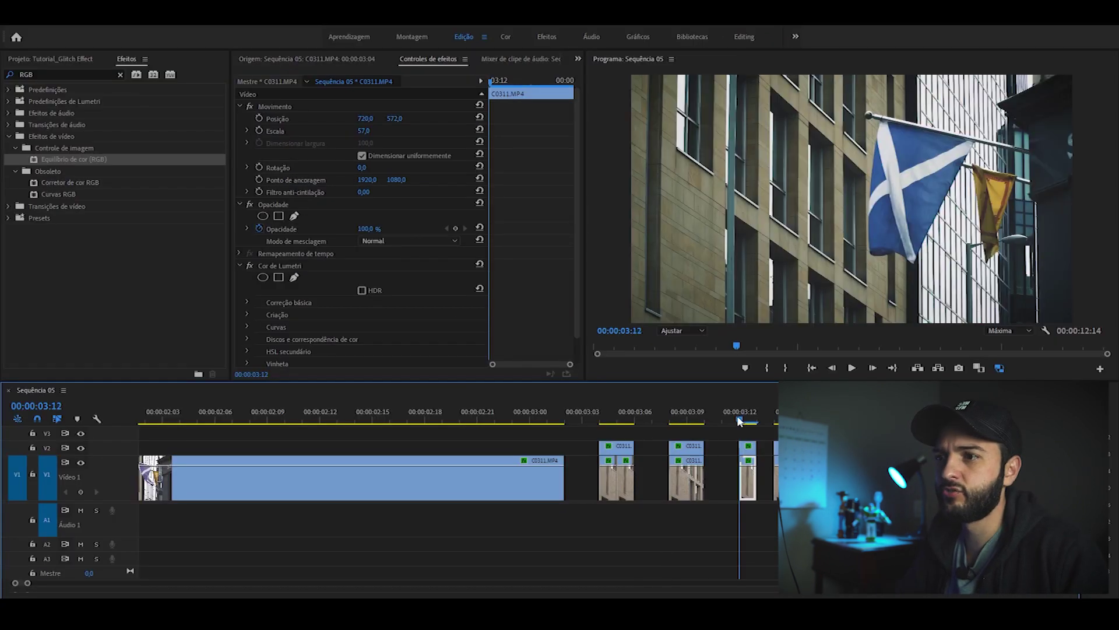
# - Copy the red Equilíbrio de cor (RGB) tint from the tinted V2 clip onto the next small V2 clip
pyautogui.click(772, 429)
pyautogui.click(746, 446)
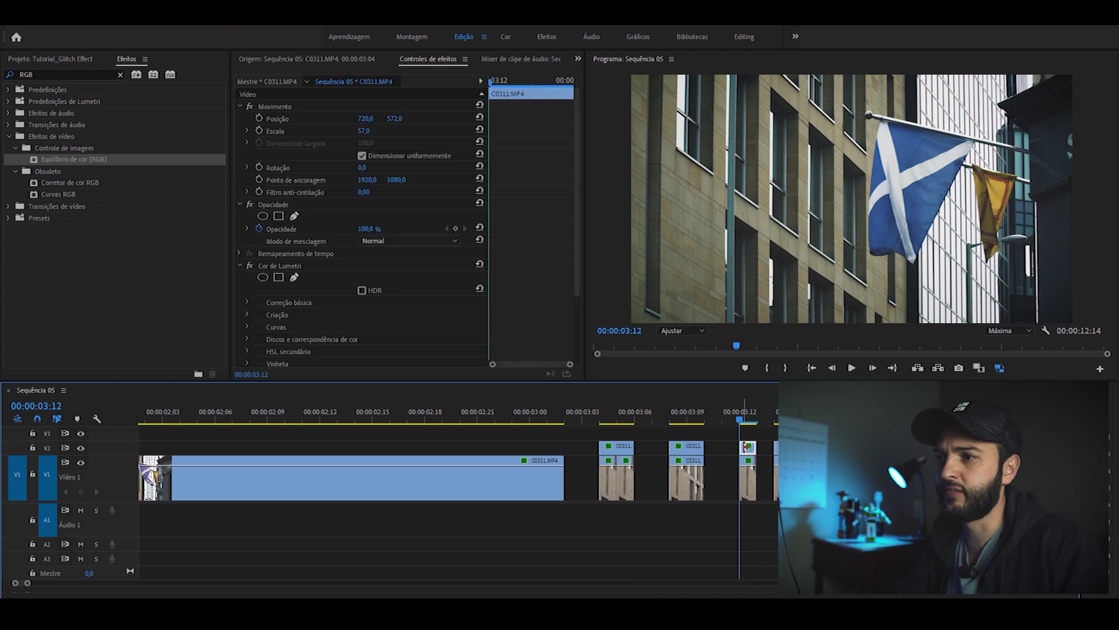
pyautogui.click(628, 447)
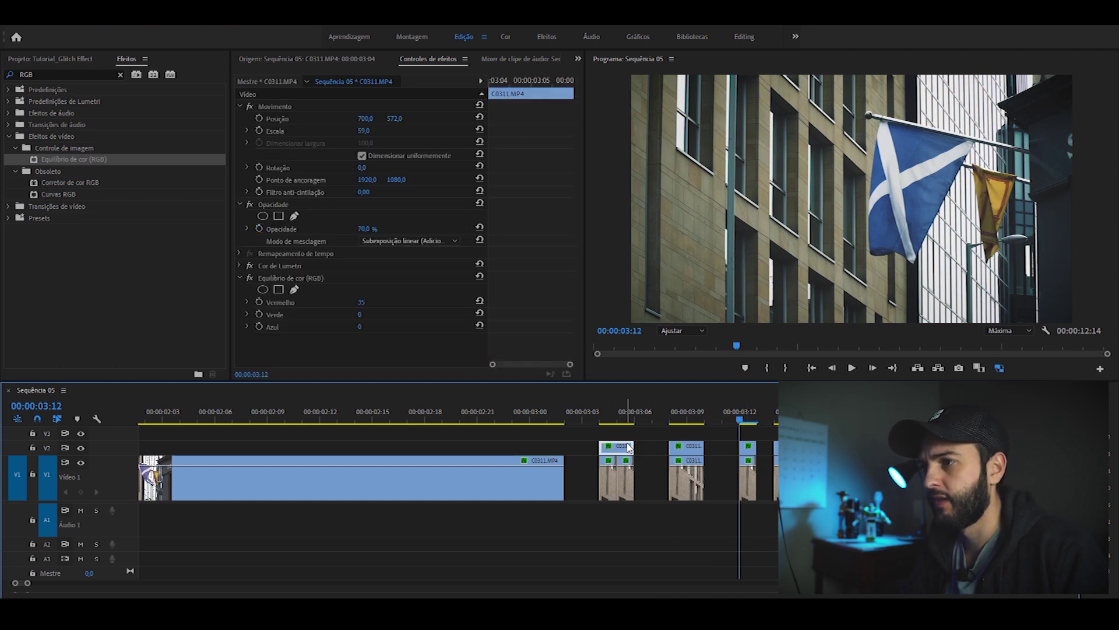
pyautogui.click(306, 276)
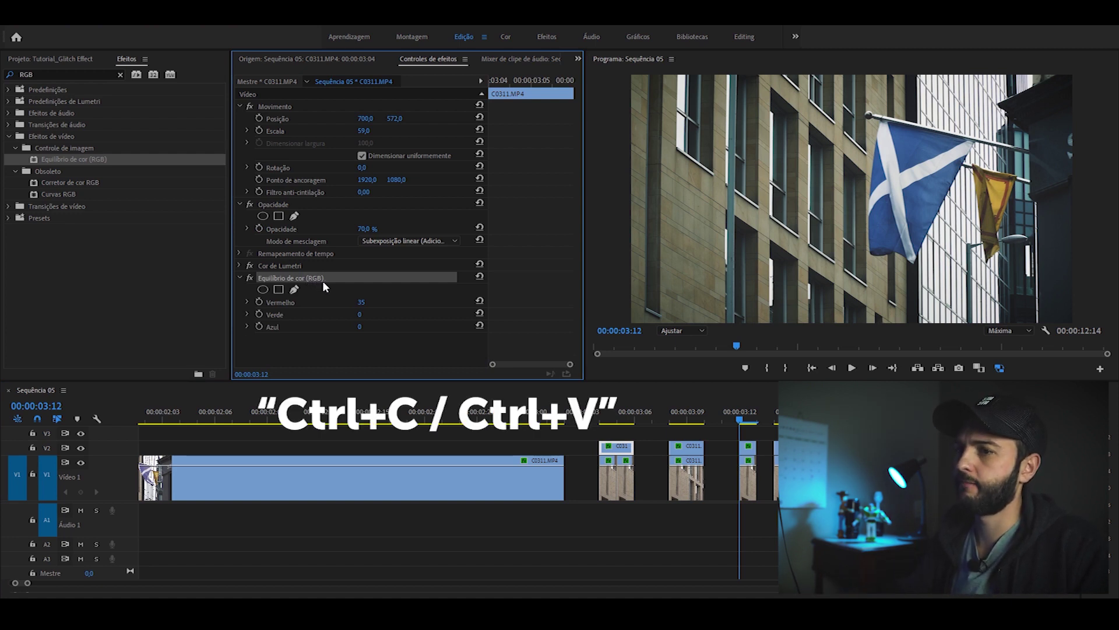
pyautogui.click(749, 447)
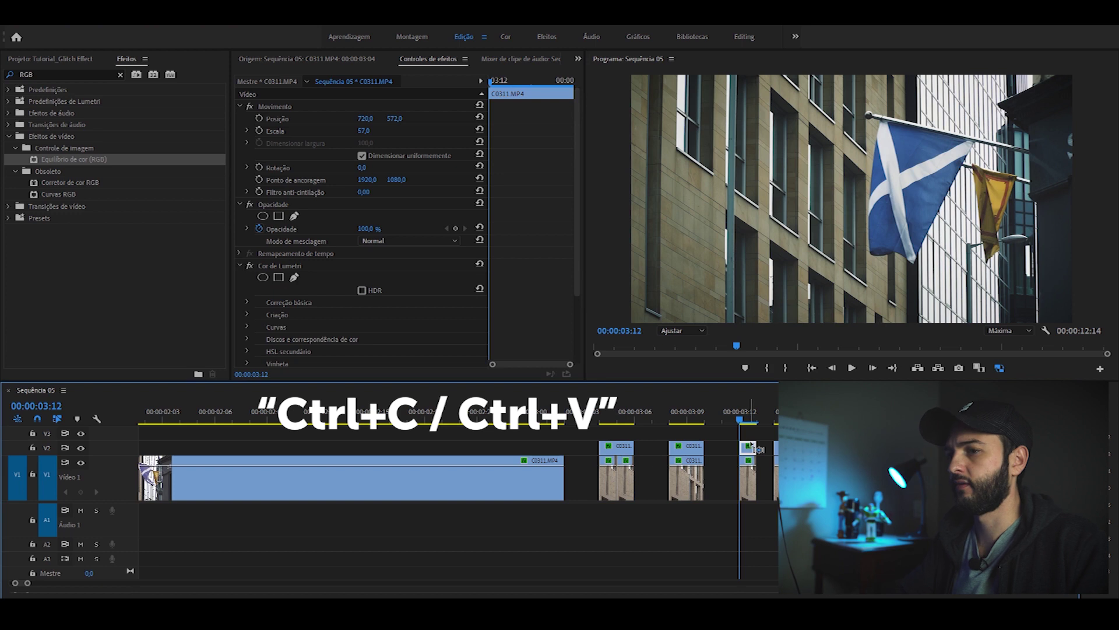
pyautogui.hotkey('ctrl', 'v')
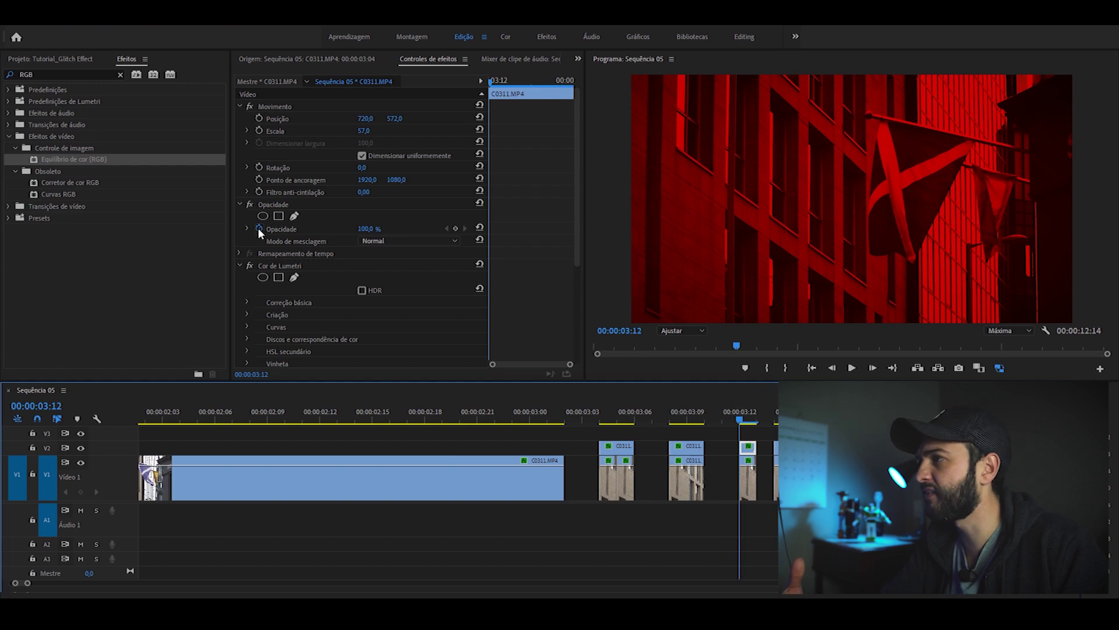
# - Set the newly tinted clip's opacity to 50%
pyautogui.click(366, 233)
pyautogui.write('50')
pyautogui.press('Return')
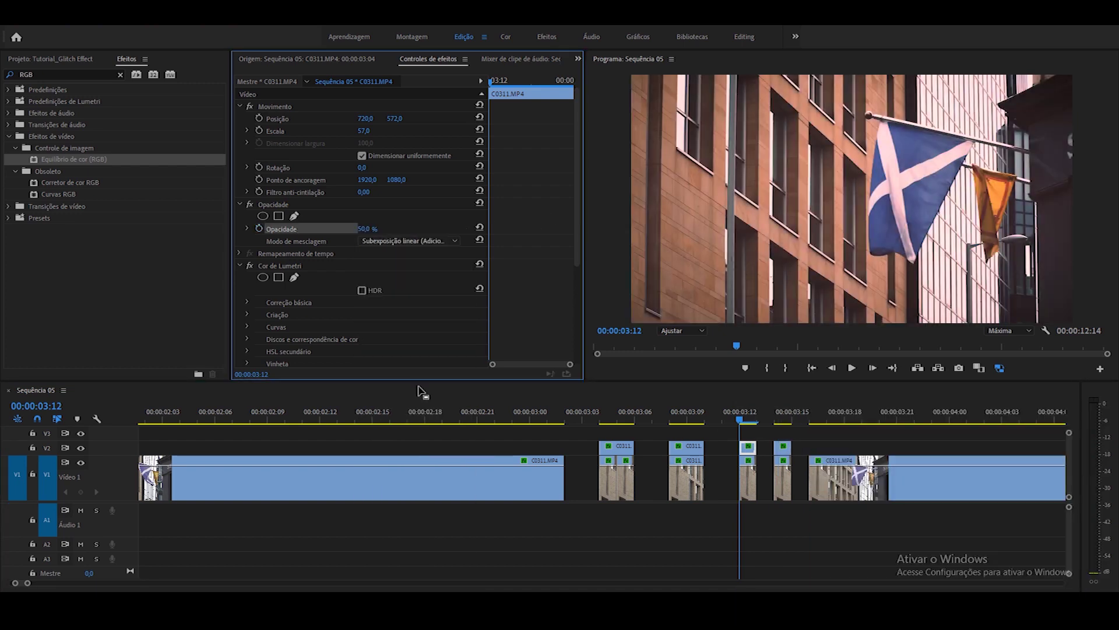
# - Set the red copy to 70% opacity and shift its X position to offset it
pyautogui.write('70')
pyautogui.press('Return')
pyautogui.moveTo(363, 131); pyautogui.dragTo(371, 119)
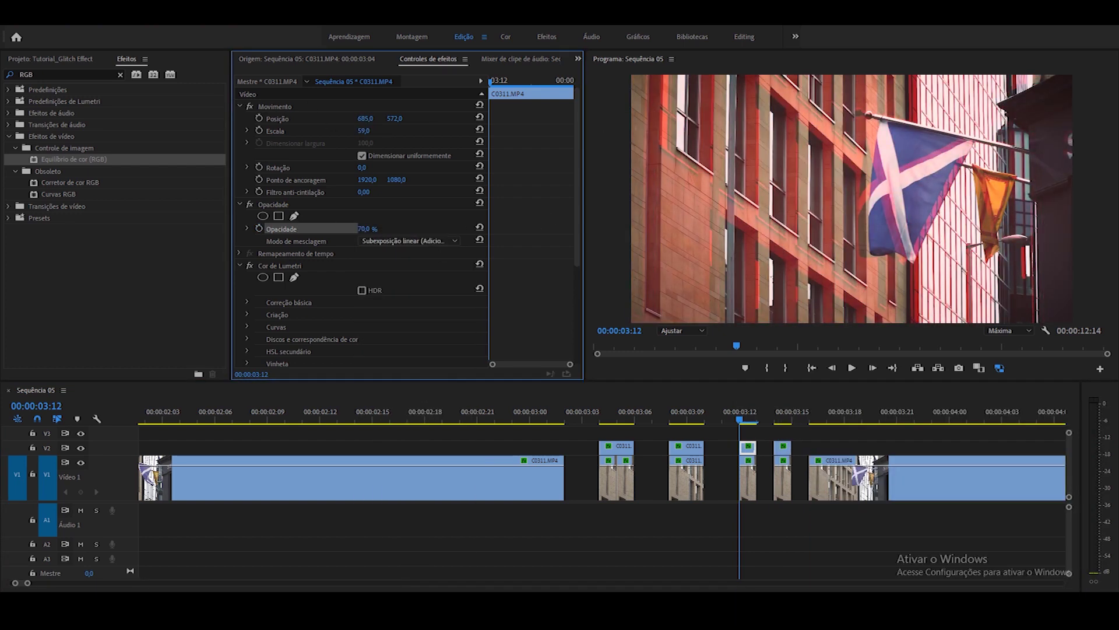
# - At 03:14, tint the next clip blue with Equilíbrio de cor and Subexposição linear blending
pyautogui.moveTo(758, 411); pyautogui.dragTo(775, 411)
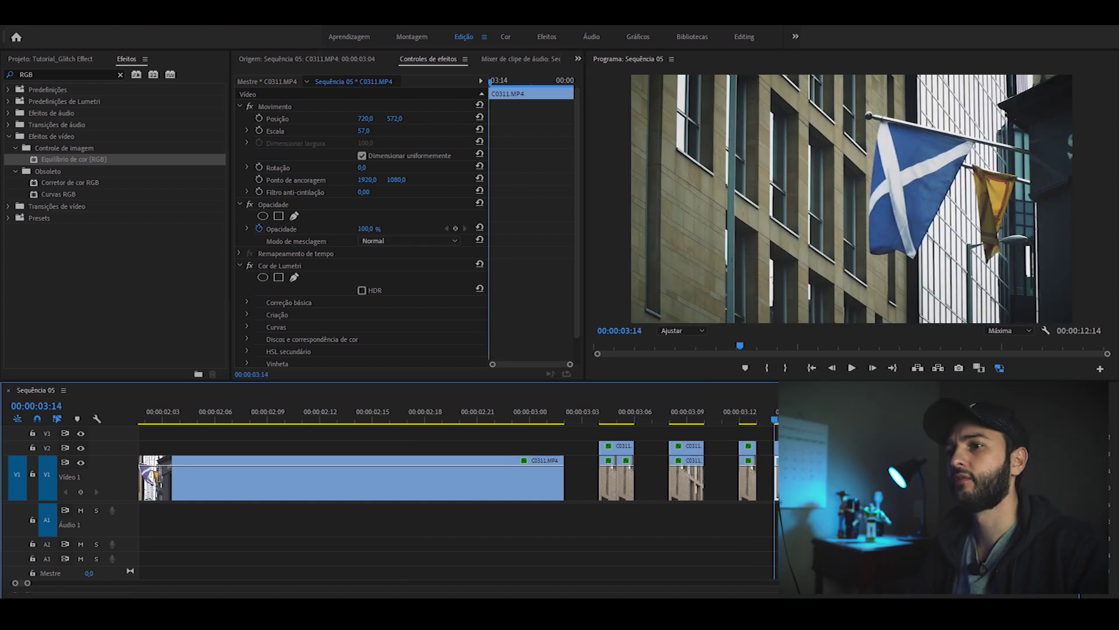
pyautogui.click(239, 266)
pyautogui.moveTo(360, 302)
pyautogui.mouseDown()
pyautogui.moveTo(349, 302)
pyautogui.moveTo(373, 316)
pyautogui.mouseUp()
pyautogui.click(408, 241)
pyautogui.click(421, 531)
# - Set the blue clip's scale value to 59 and shift it downward
pyautogui.click(369, 228)
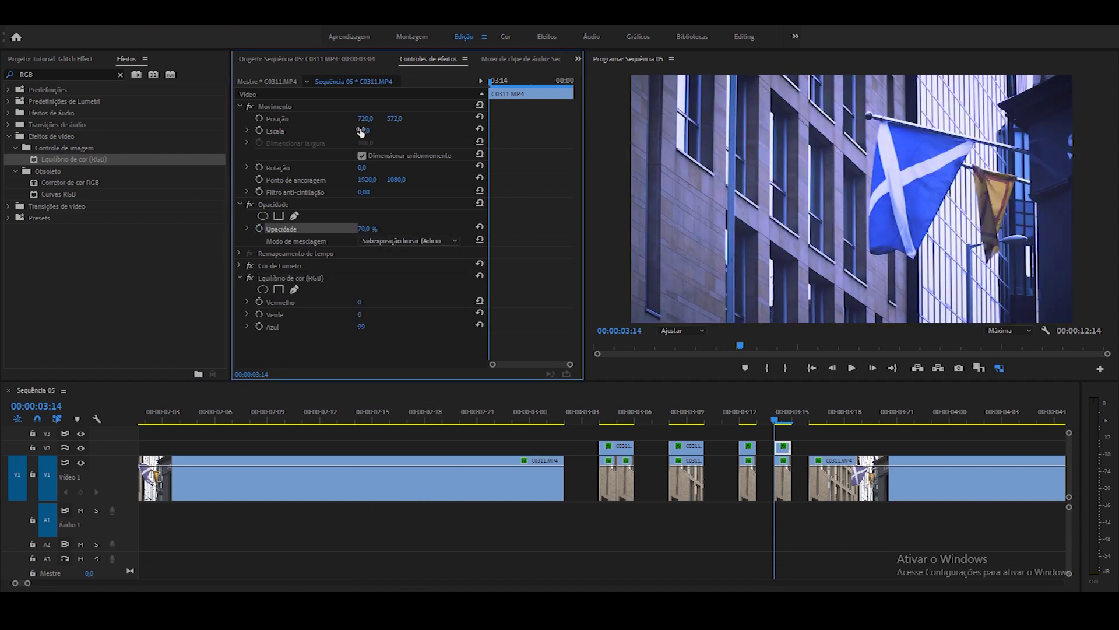
pyautogui.write('59')
pyautogui.press('Return')
pyautogui.moveTo(395, 118)
pyautogui.mouseDown()
pyautogui.moveTo(408, 118)
pyautogui.moveTo(373, 130)
pyautogui.mouseUp()
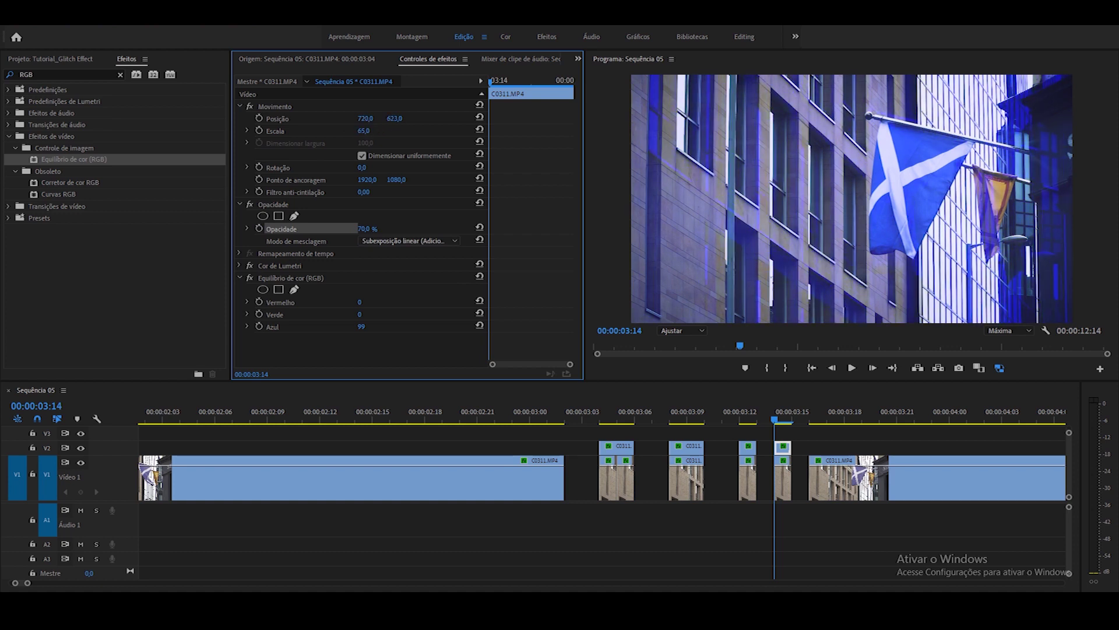
pyautogui.click(781, 436)
pyautogui.press('-')
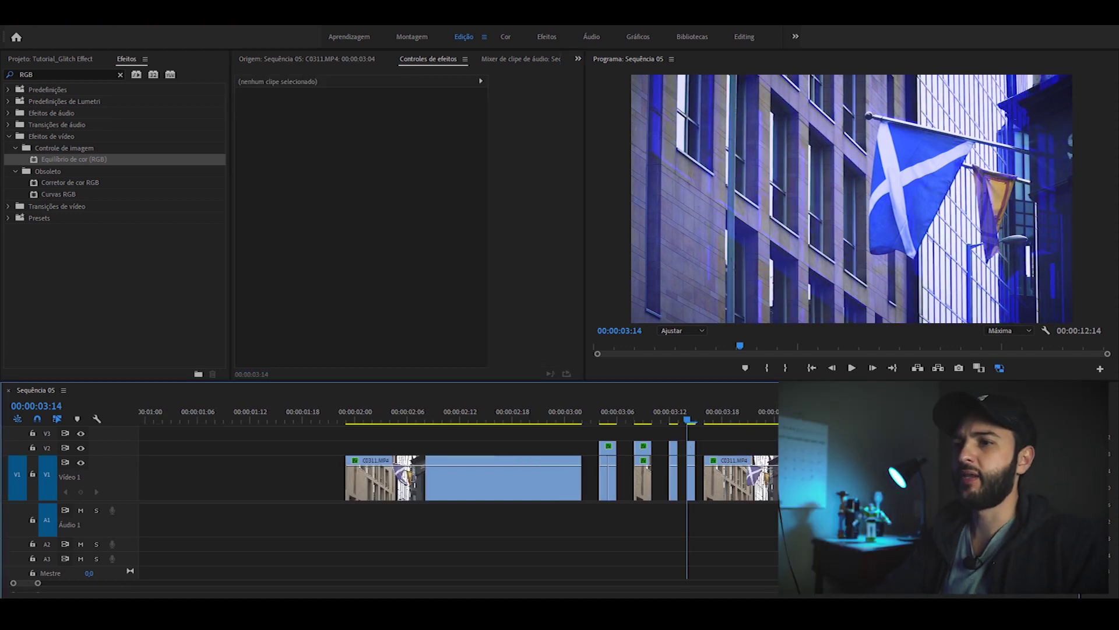
pyautogui.click(576, 412)
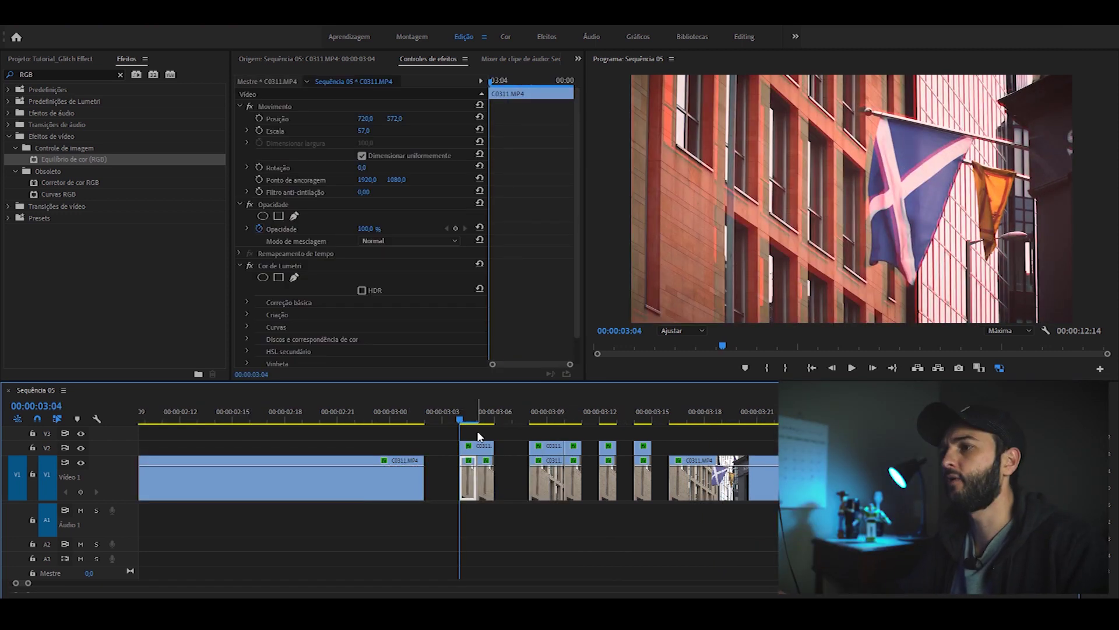
pyautogui.click(477, 432)
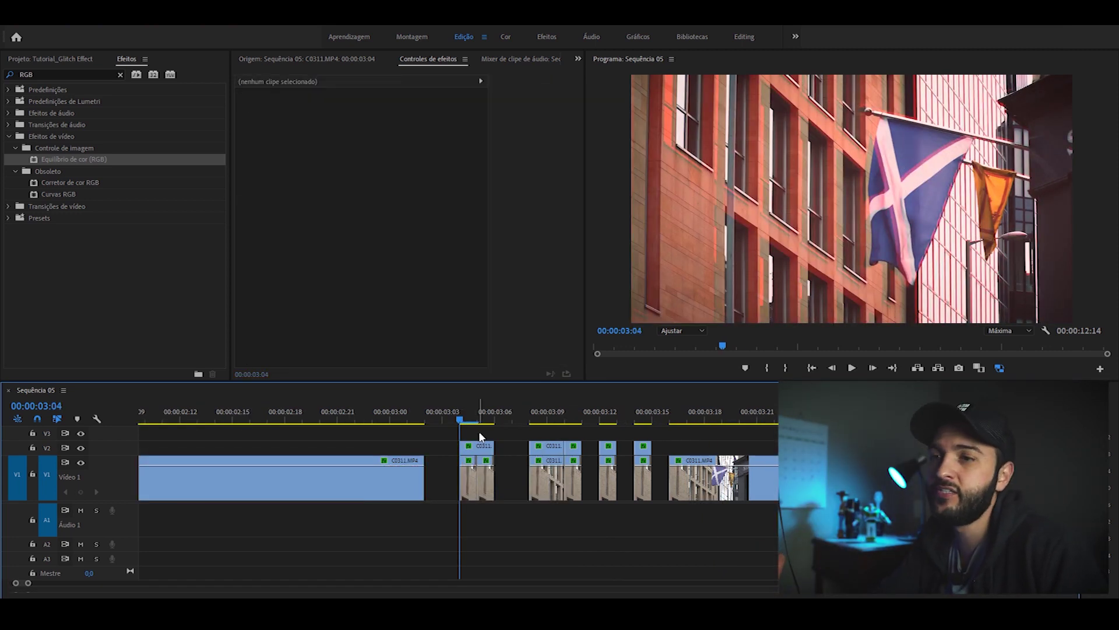
pyautogui.click(470, 485)
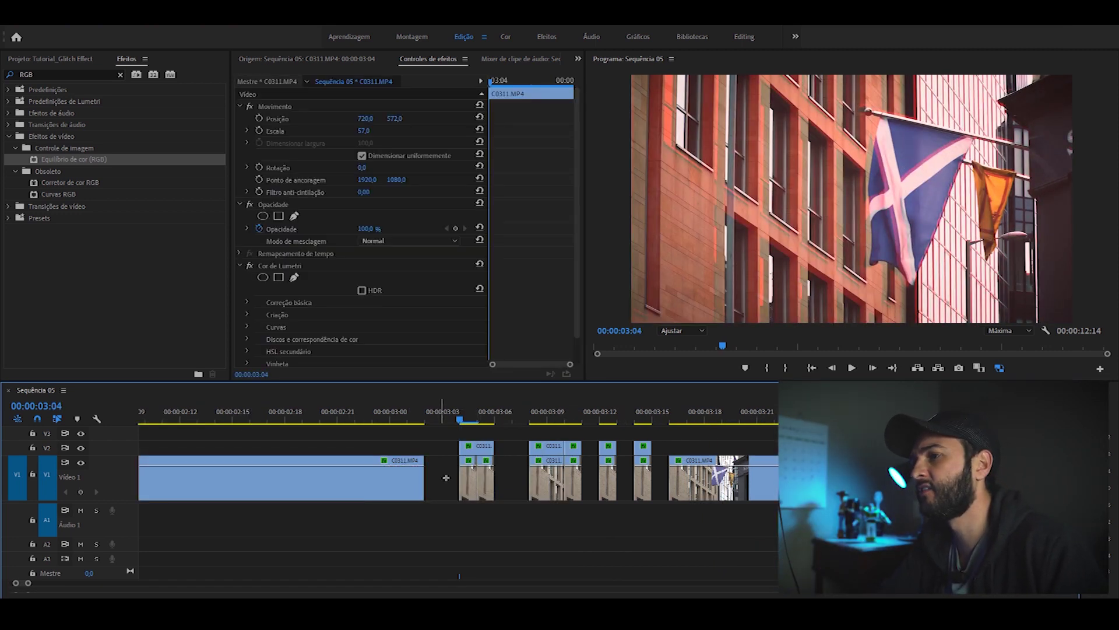
pyautogui.click(487, 434)
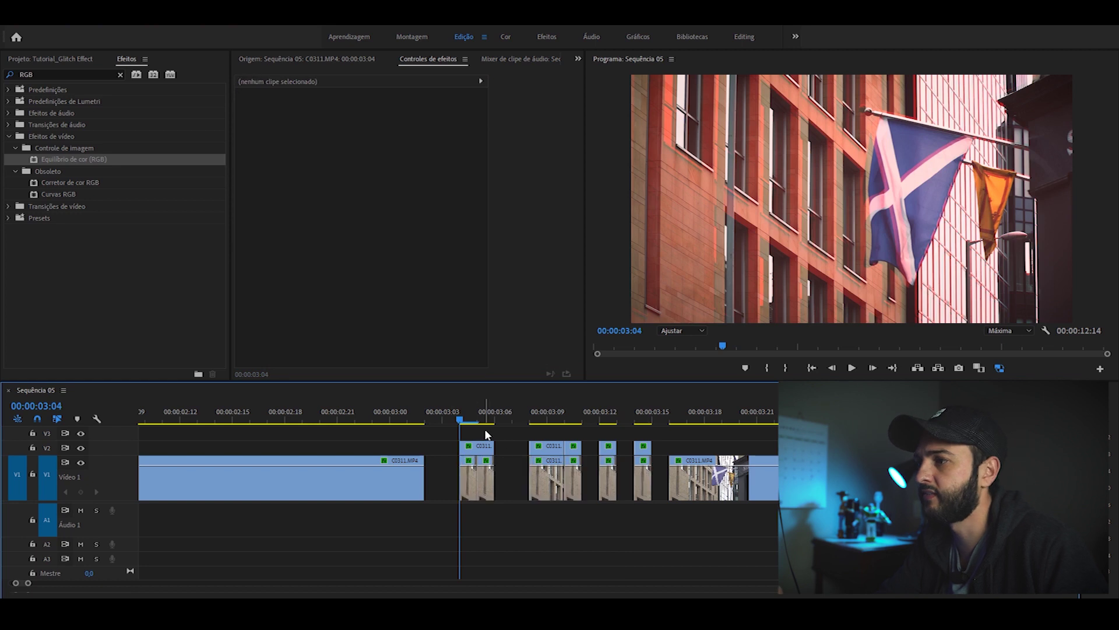
pyautogui.press('Right')
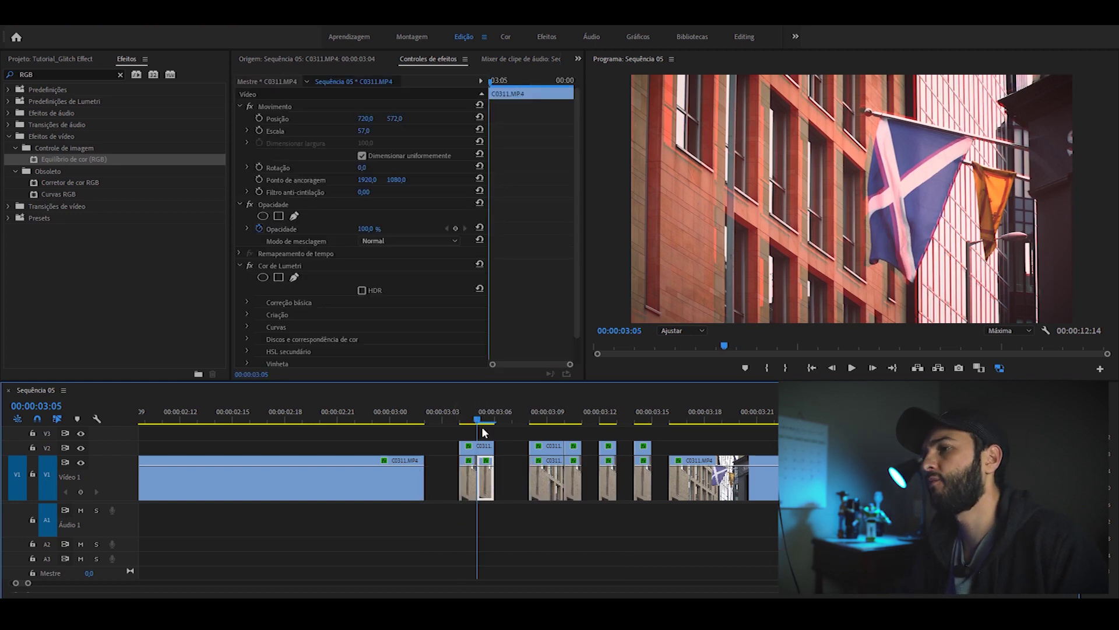
pyautogui.click(374, 131)
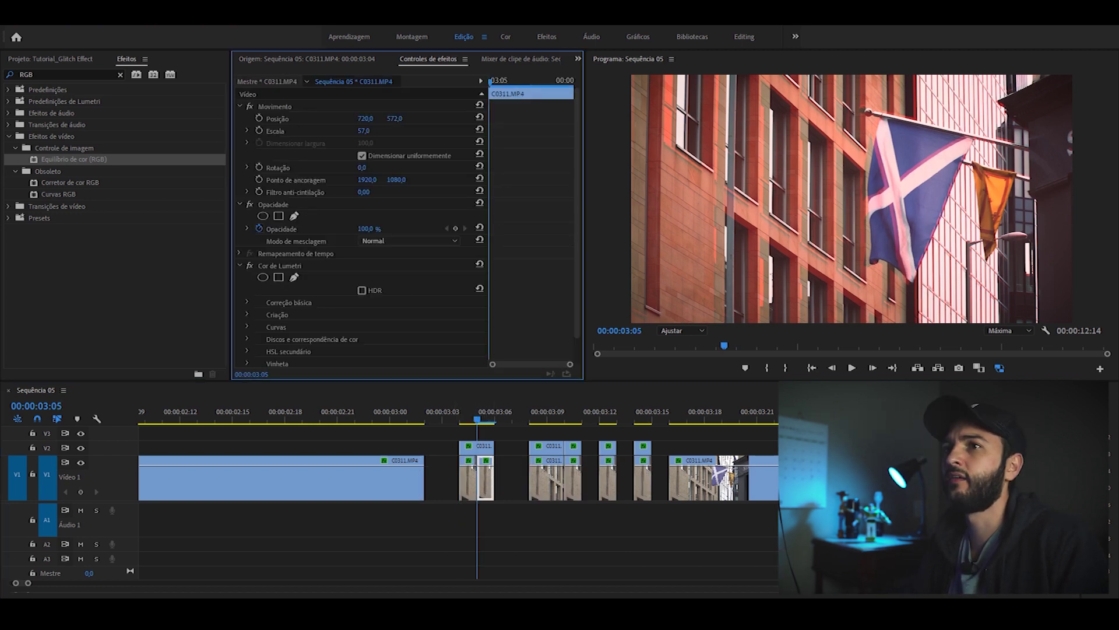
# - Enlarge the small V1 clip at the playhead to about 104% scale and play it back
pyautogui.click(500, 429)
pyautogui.click(493, 447)
pyautogui.moveTo(368, 132); pyautogui.dragTo(393, 131)
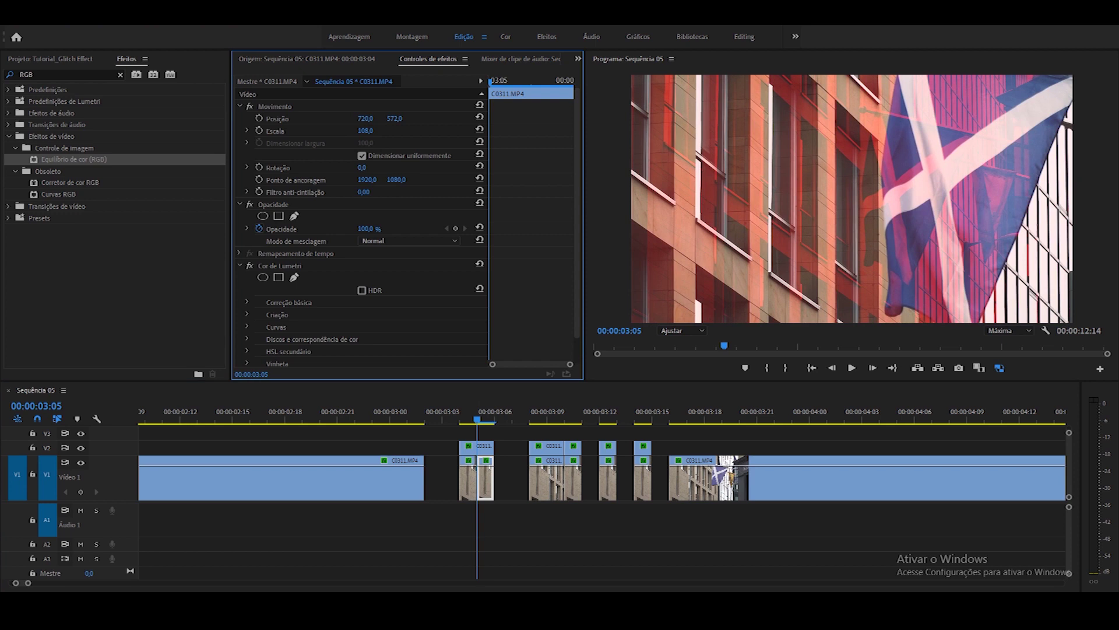
pyautogui.press('Left')
pyautogui.press('Left')
pyautogui.press('Left')
pyautogui.press('Left')
pyautogui.press('Left')
pyautogui.click(442, 438)
pyautogui.press('space')
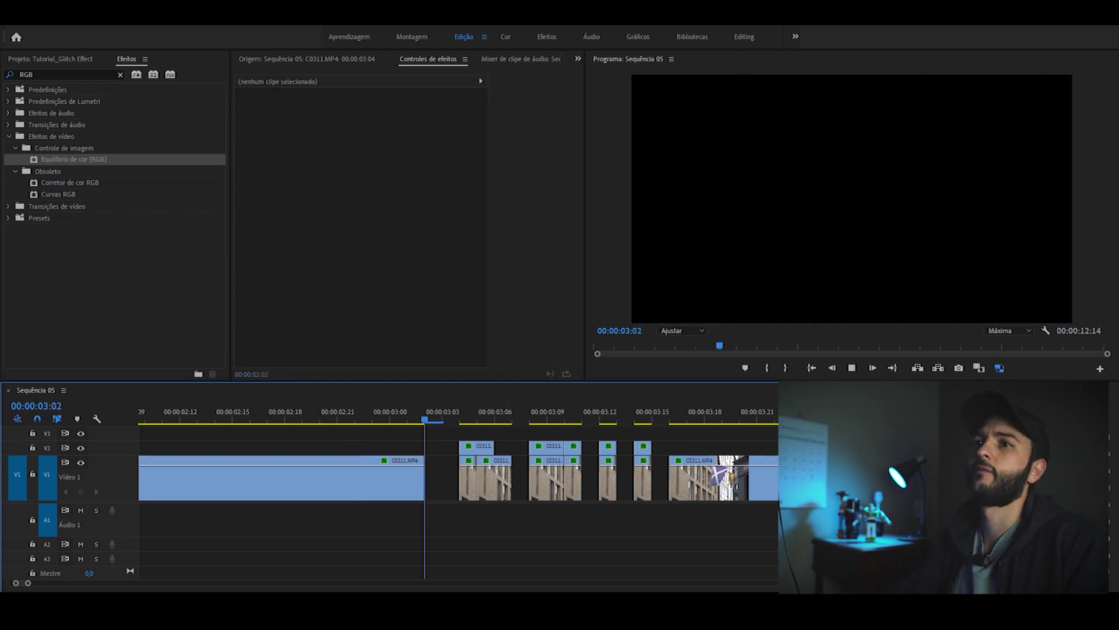
# - Enlarge the short V1 clip at 03:12 to about 96% scale and shift it right
pyautogui.click(773, 468)
pyautogui.click(472, 484)
pyautogui.click(460, 415)
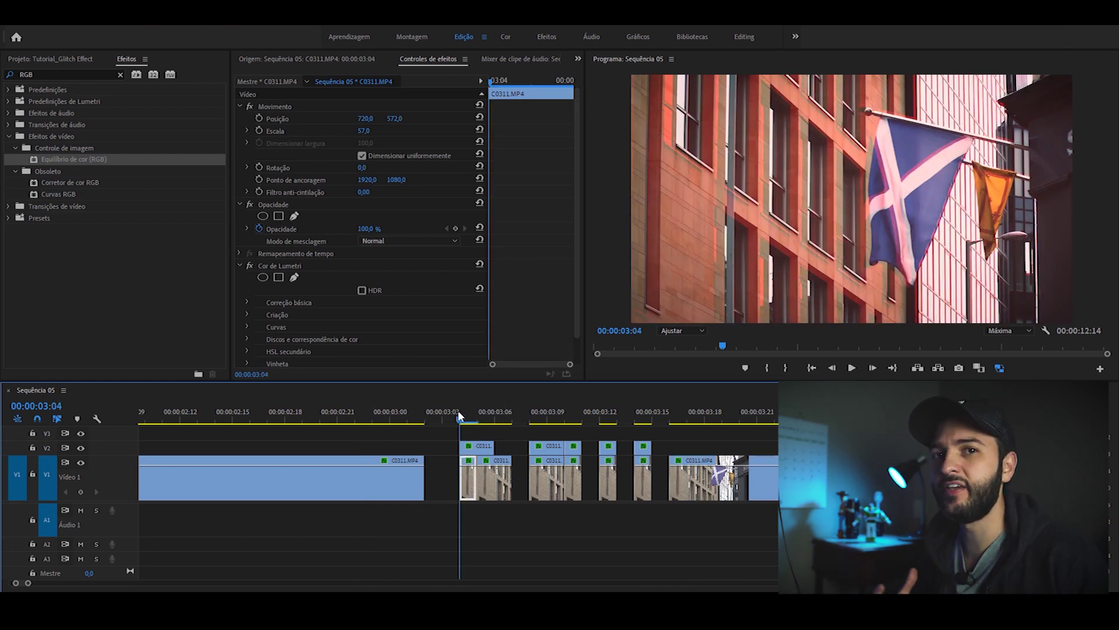
pyautogui.moveTo(459, 415); pyautogui.dragTo(564, 436)
pyautogui.click(602, 425)
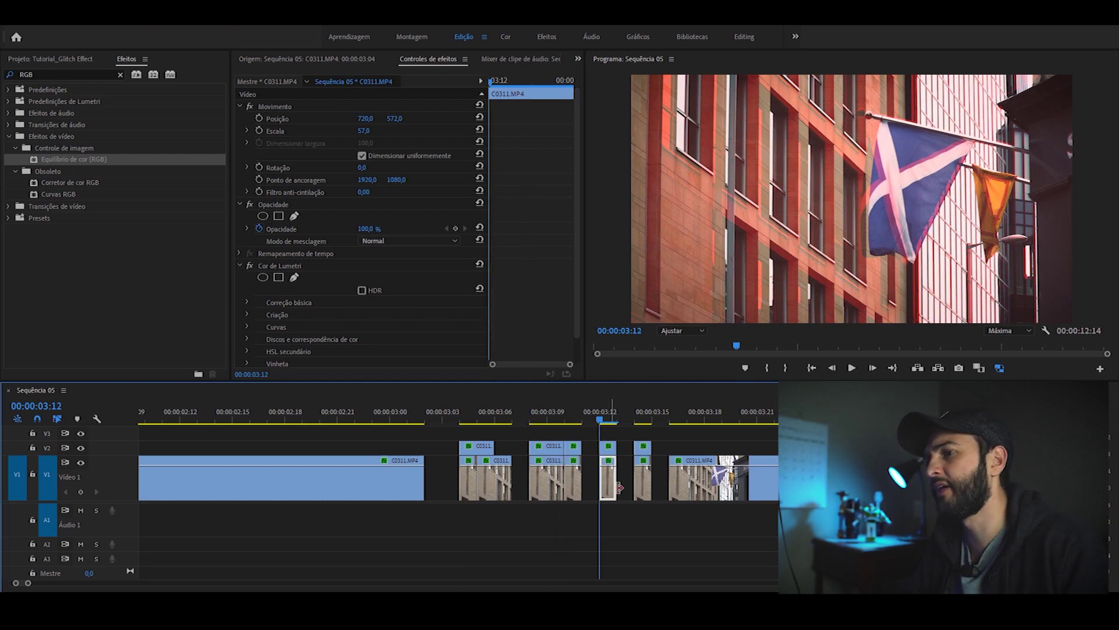
pyautogui.click(364, 132)
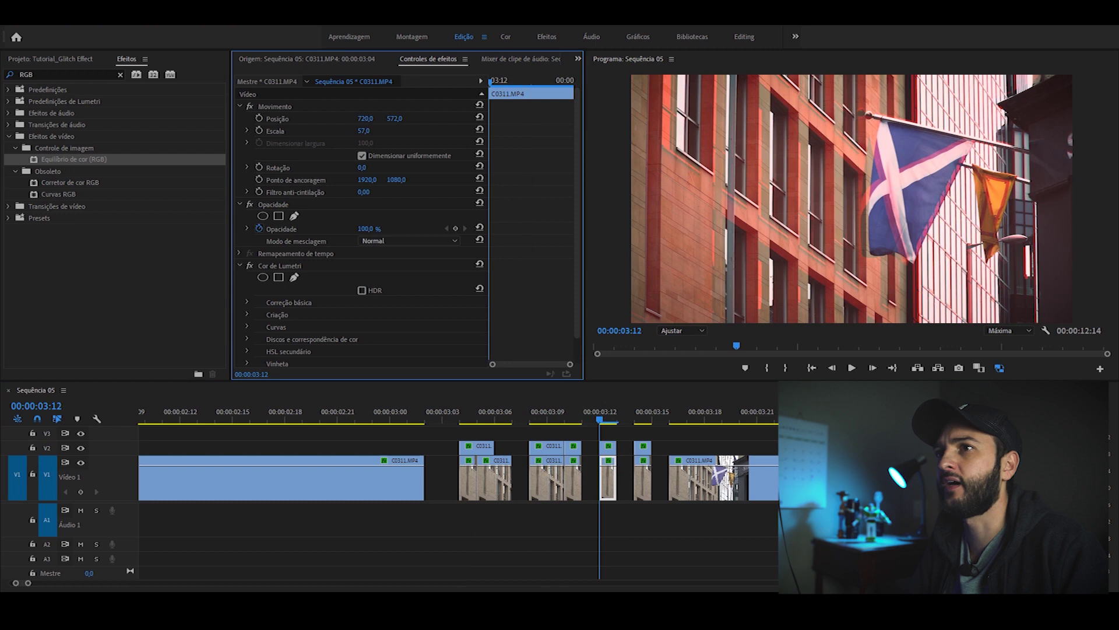
pyautogui.moveTo(363, 131)
pyautogui.mouseDown()
pyautogui.moveTo(326, 118)
pyautogui.moveTo(376, 118)
pyautogui.mouseUp()
pyautogui.click(693, 432)
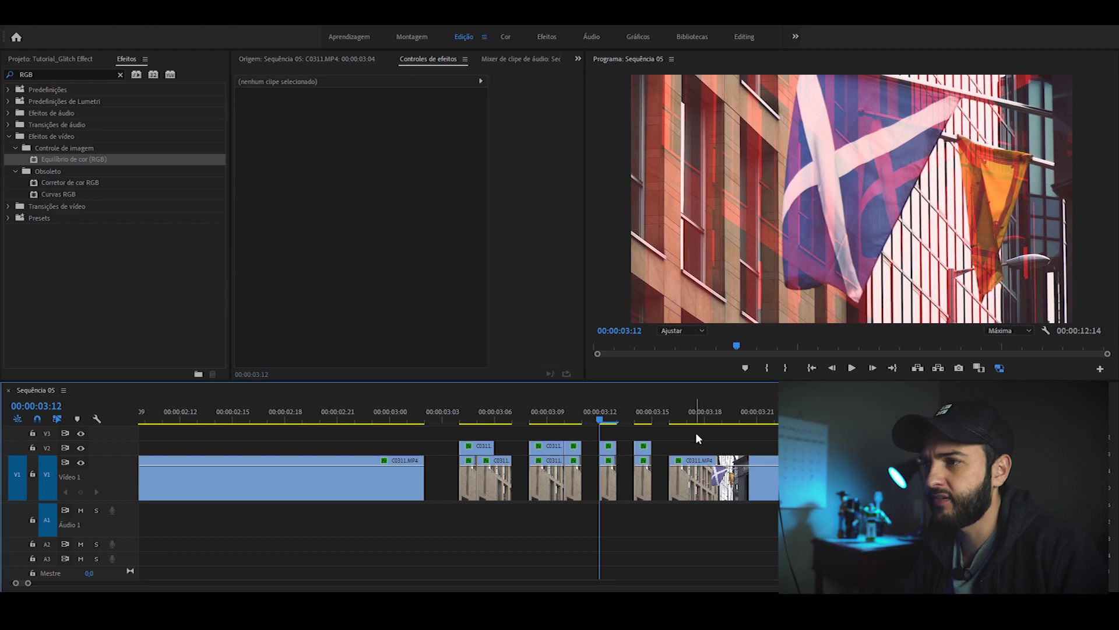
# - Select and check the short V1 clips around 03:04 and 03:06
pyautogui.press('-')
pyautogui.click(390, 478)
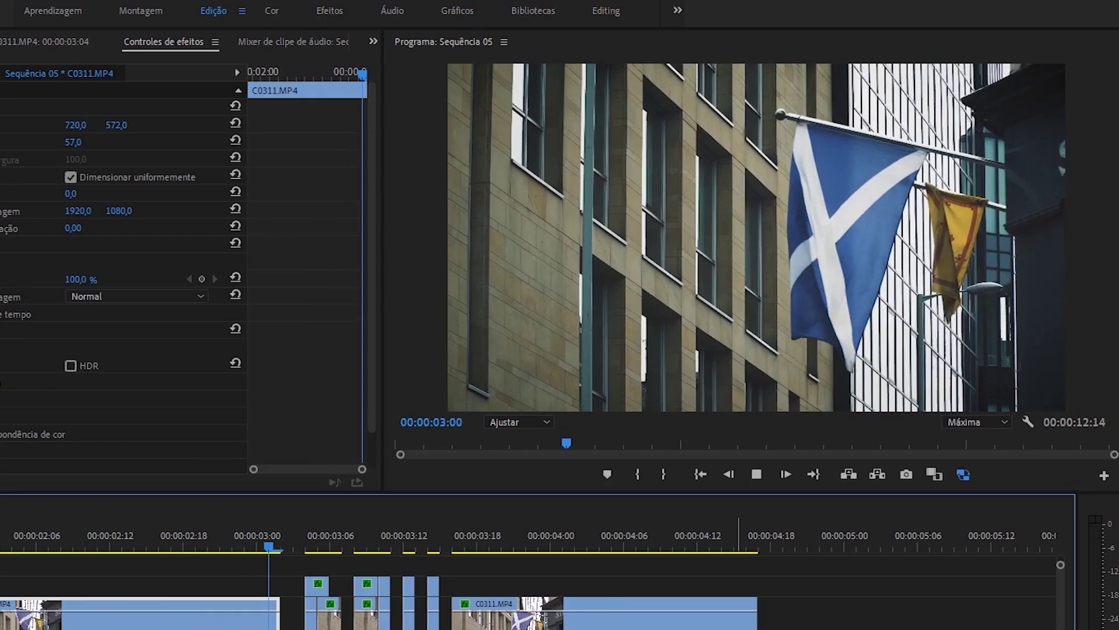
pyautogui.click(546, 478)
pyautogui.click(539, 416)
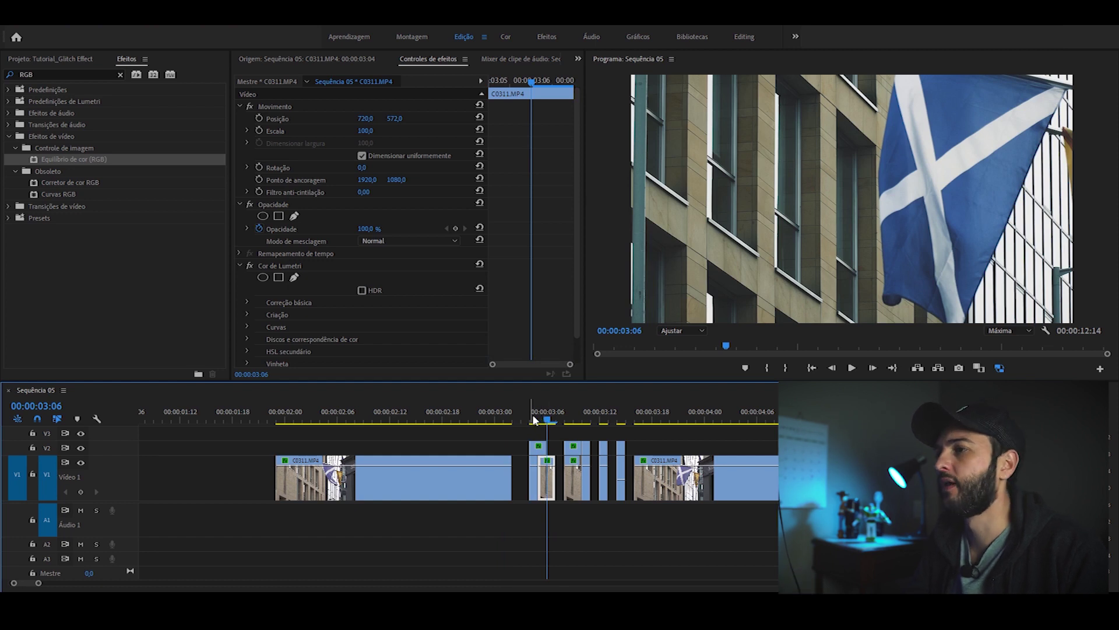
pyautogui.click(530, 415)
pyautogui.click(546, 432)
pyautogui.click(548, 493)
pyautogui.click(535, 478)
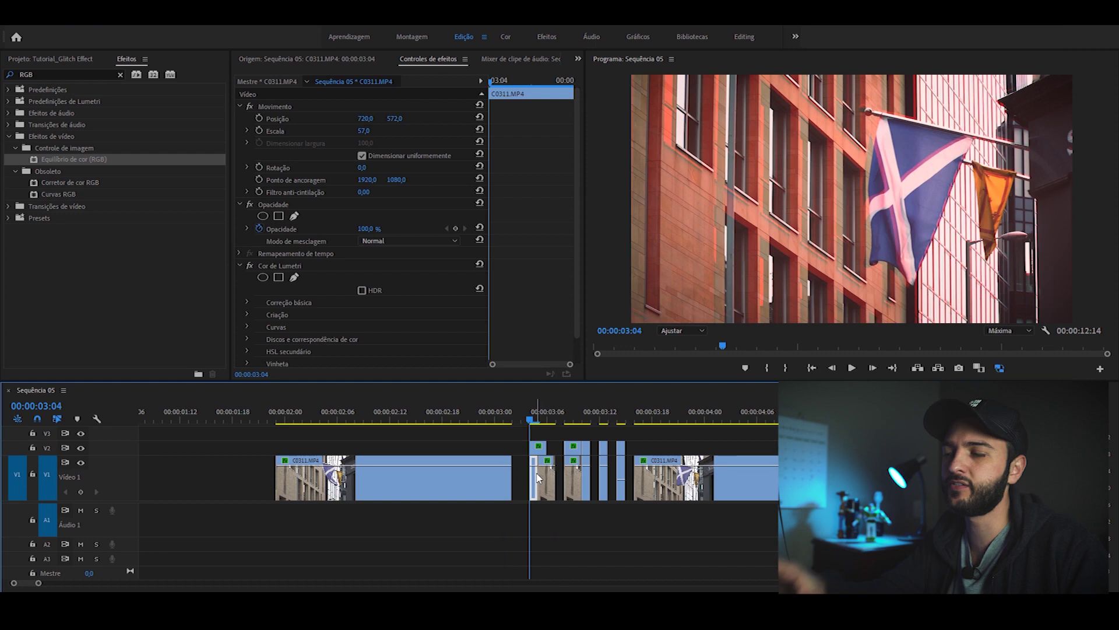
pyautogui.click(552, 433)
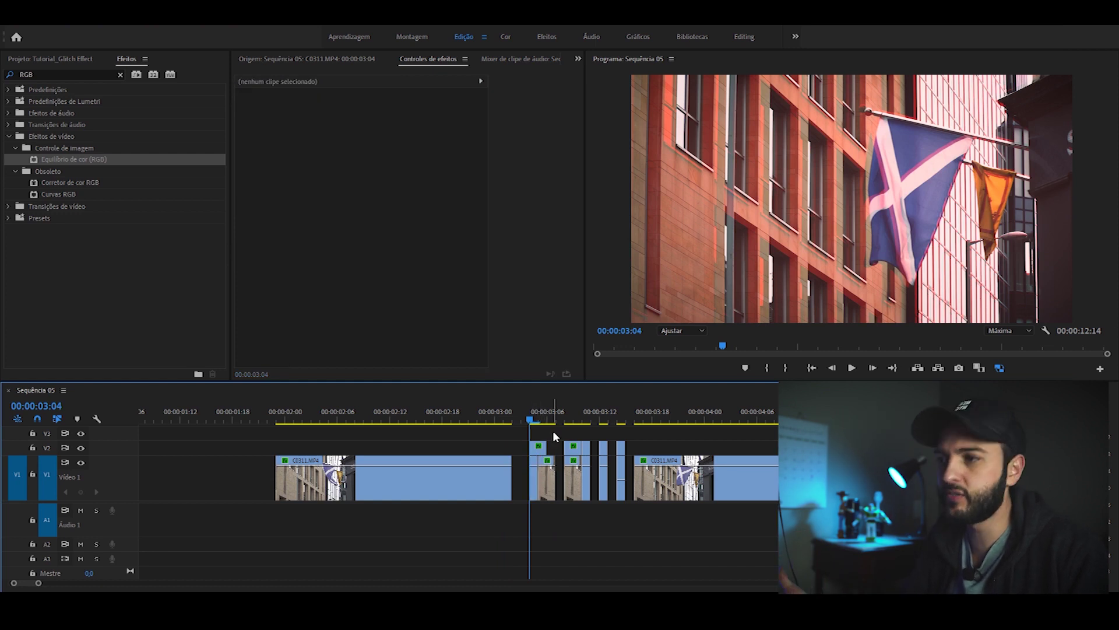
pyautogui.click(5, 75)
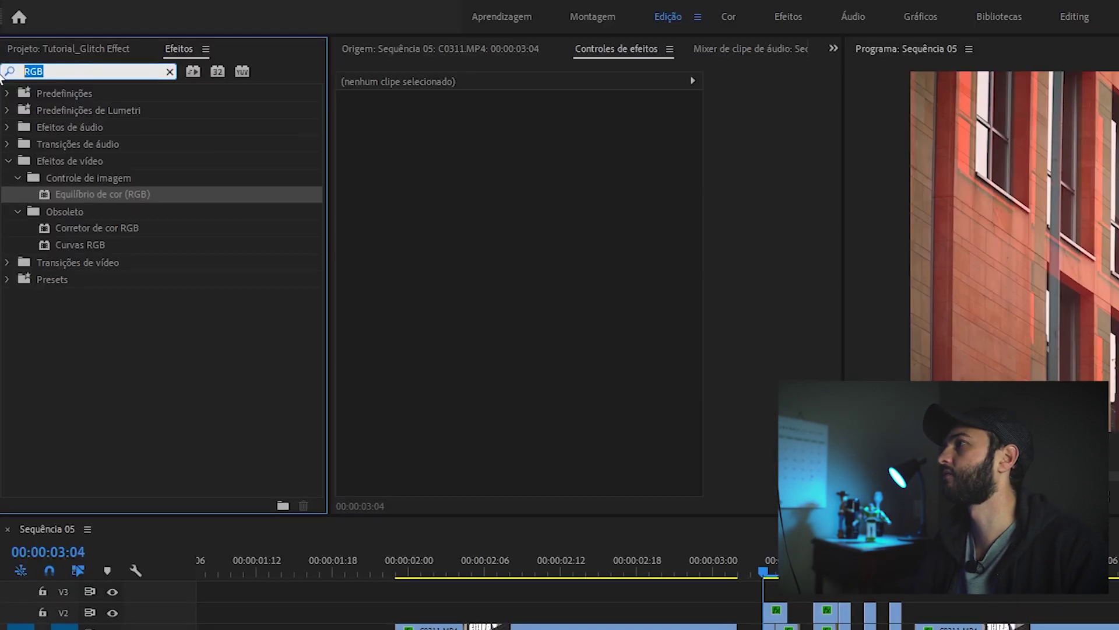
# - Apply Distorção ondulada to the 03:04 clip with a Dente-de-serra wave type
pyautogui.write('Distorção Ondu')
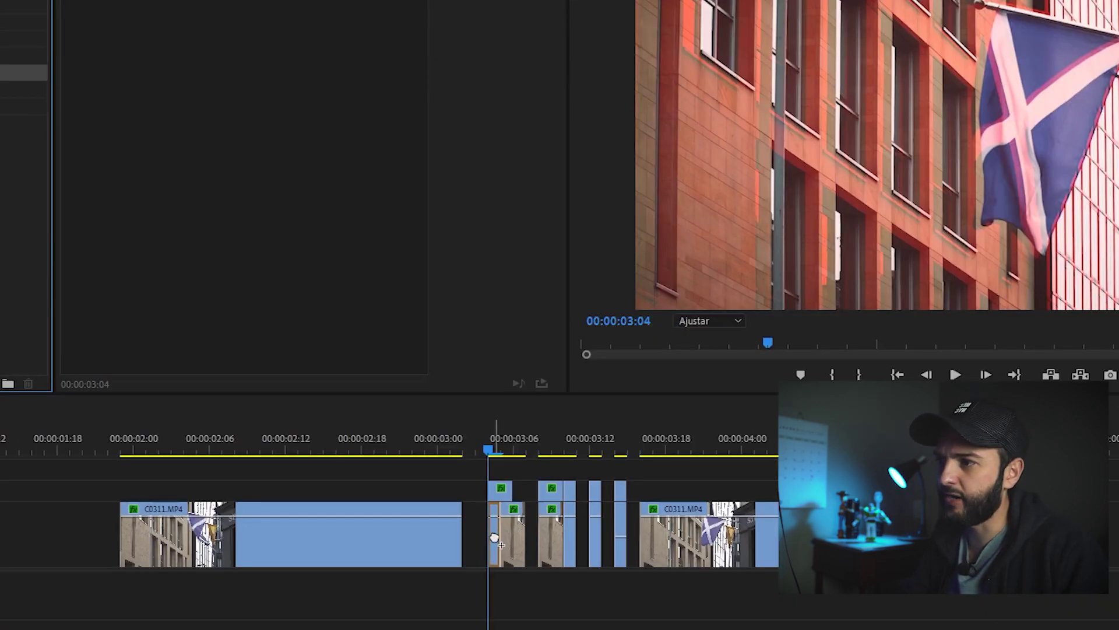
pyautogui.moveTo(481, 489); pyautogui.dragTo(494, 539)
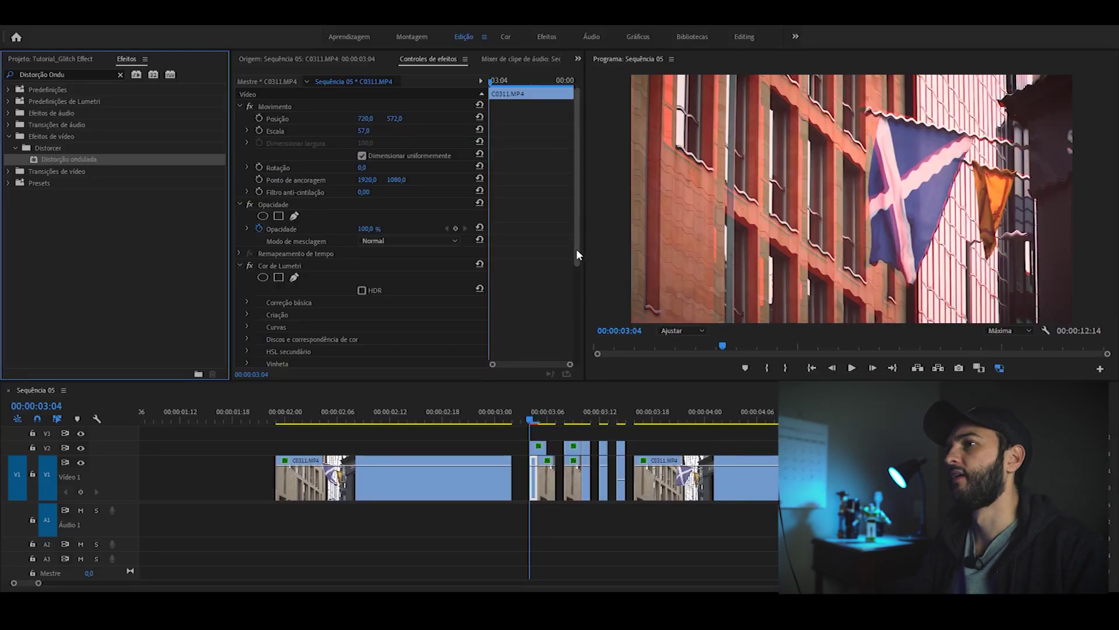
pyautogui.moveTo(576, 248); pyautogui.dragTo(579, 332)
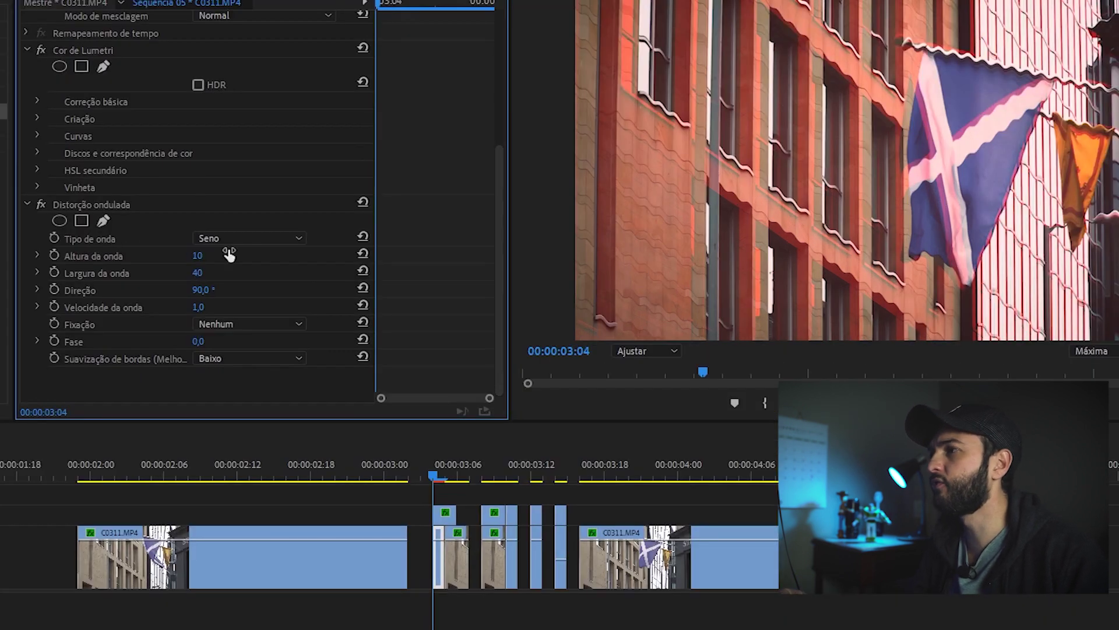
pyautogui.click(266, 239)
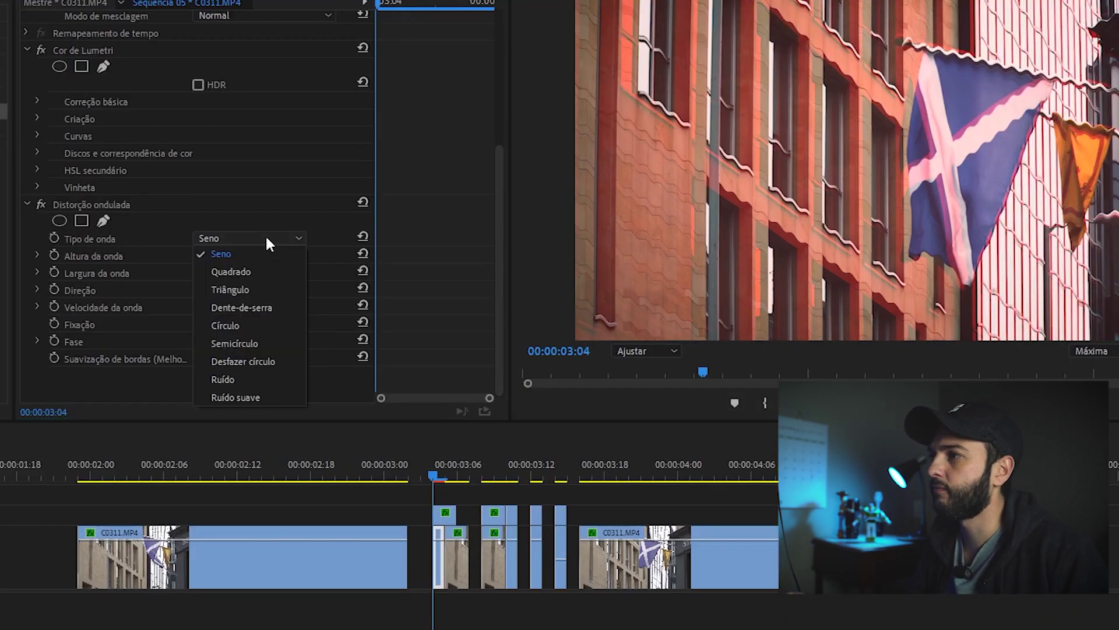
pyautogui.click(254, 307)
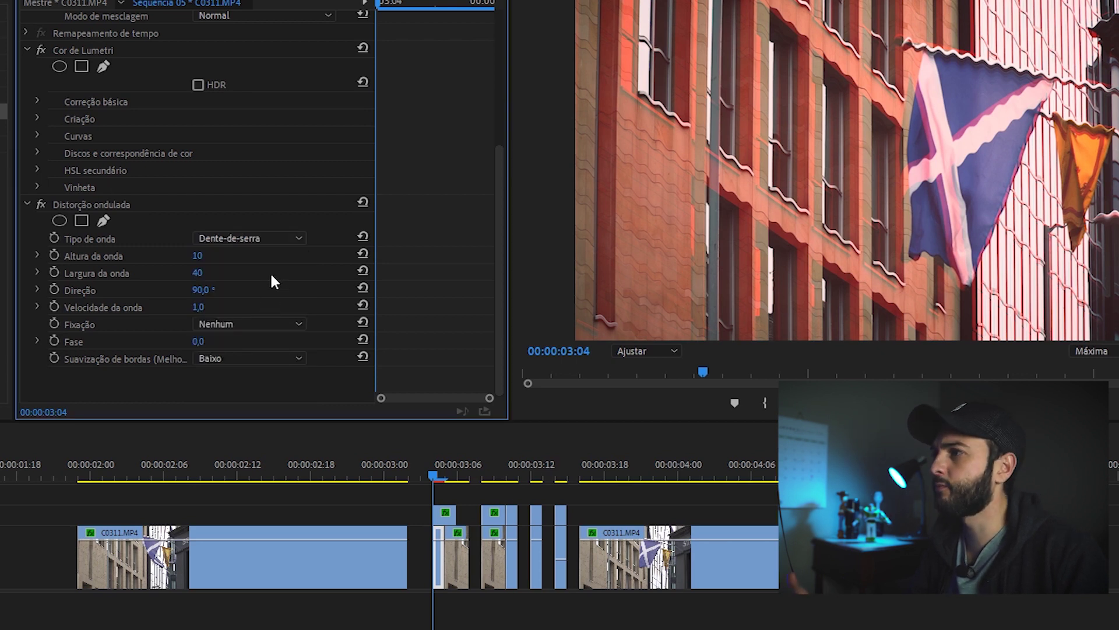
# - Set the wave direction to 180° and the wave width to 200
pyautogui.click(207, 290)
pyautogui.write('180')
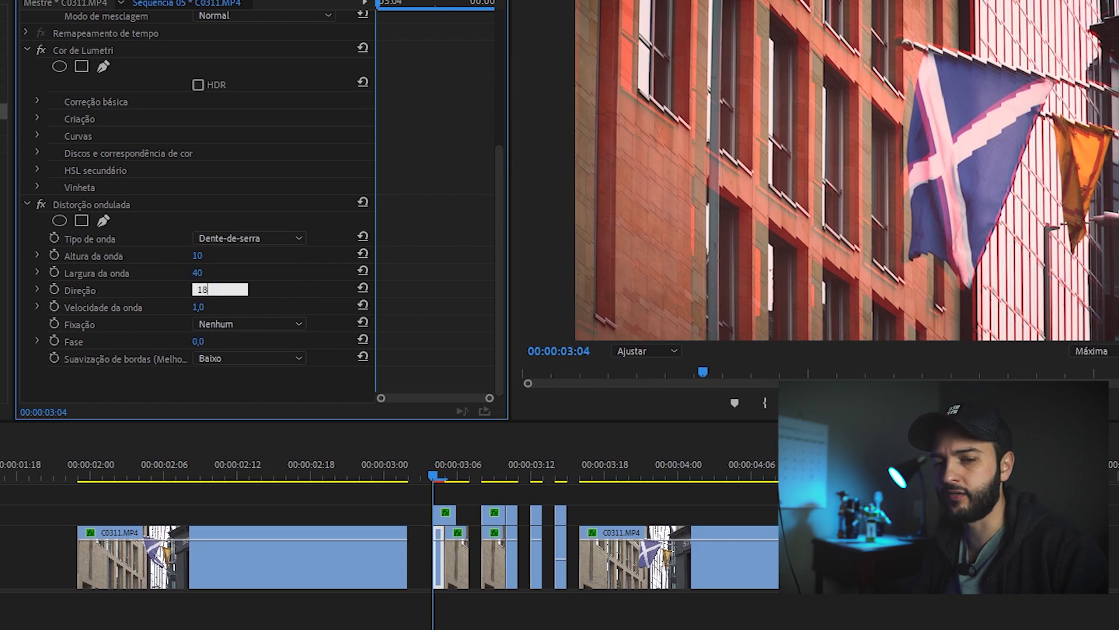
pyautogui.press('Return')
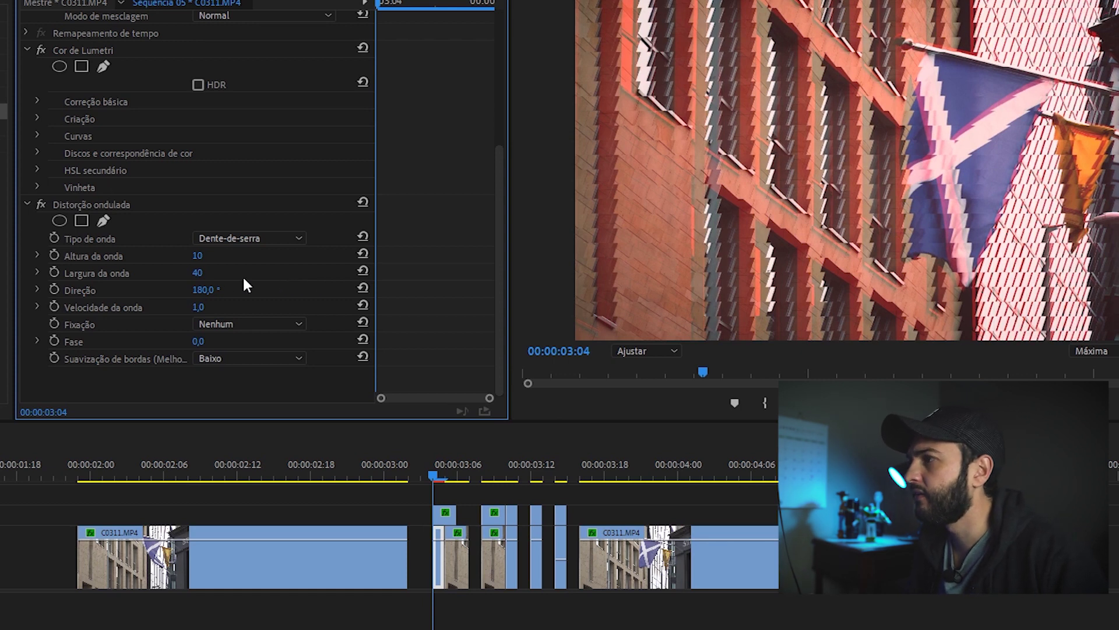
pyautogui.click(197, 272)
pyautogui.write('100')
pyautogui.press('Return')
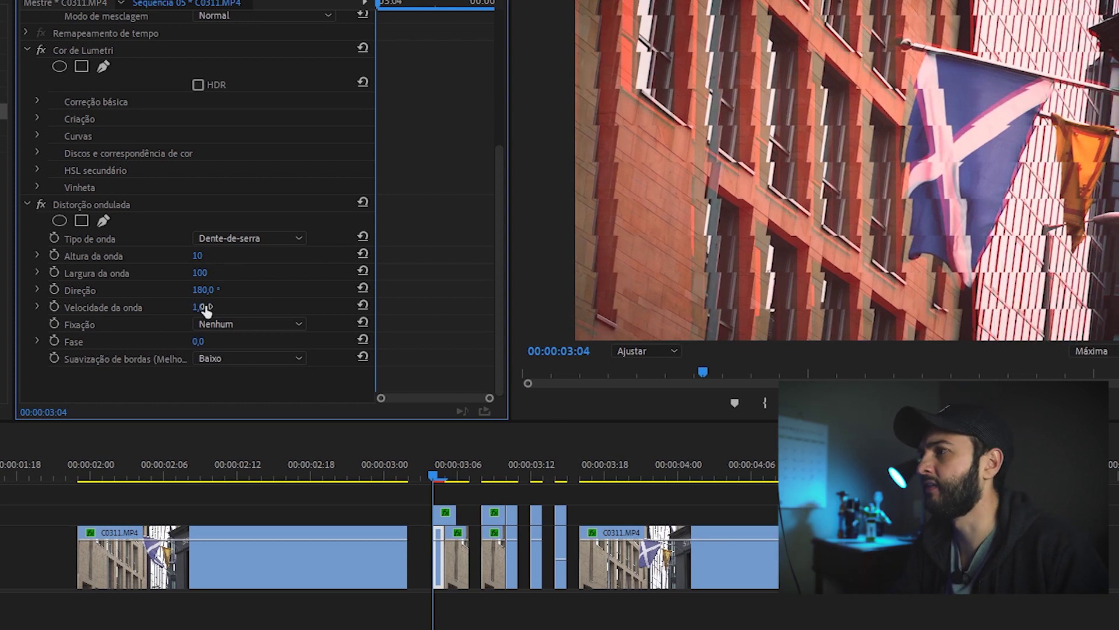
pyautogui.click(201, 273)
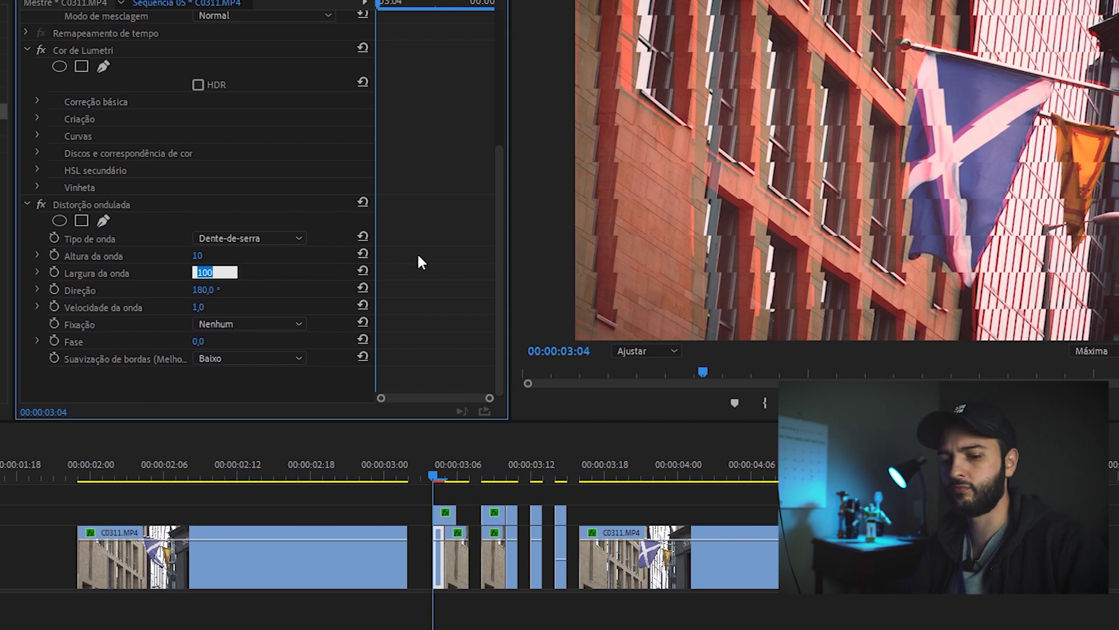
pyautogui.write('20')
pyautogui.press('Return')
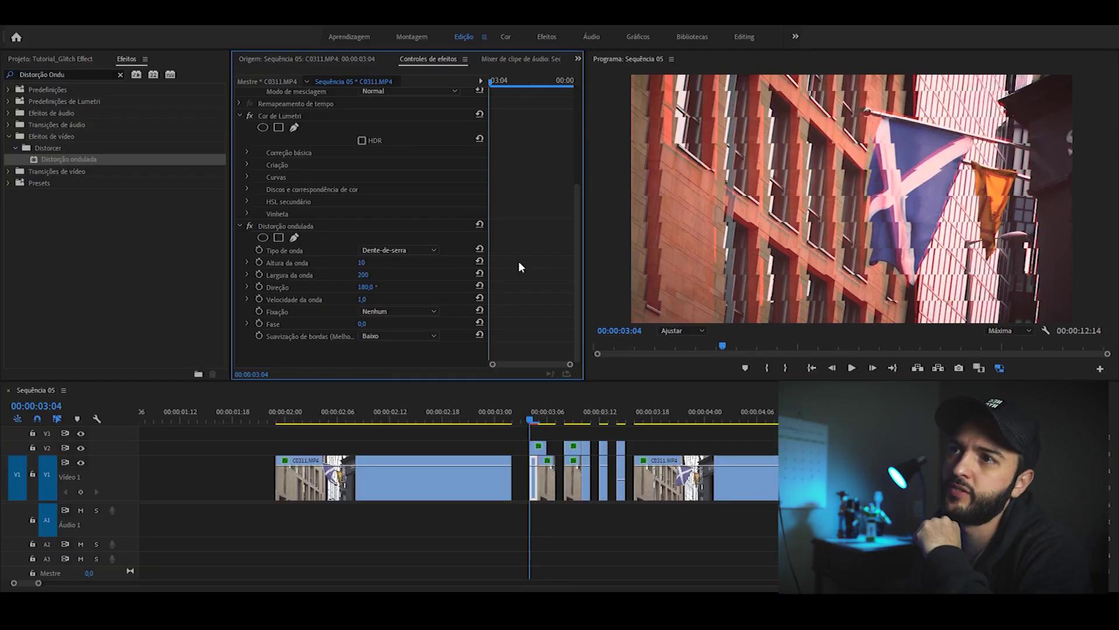
# - Copy Distorção ondulada and paste it onto all the small glitch clips on V1
pyautogui.click(537, 466)
pyautogui.click(240, 226)
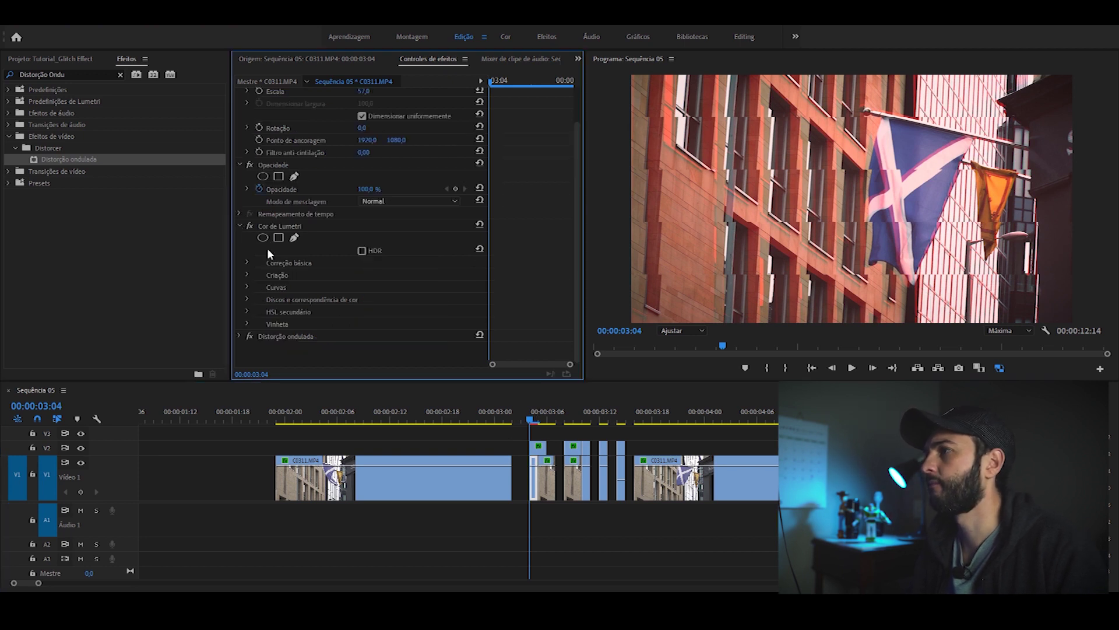
pyautogui.click(269, 337)
pyautogui.hotkey('ctrl', 'c')
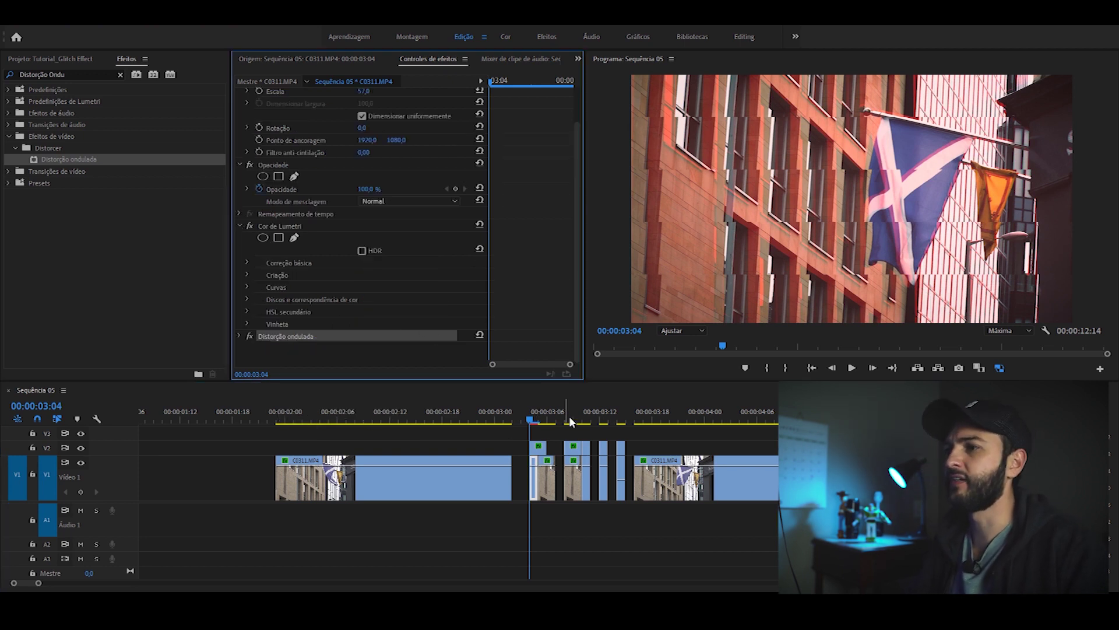
pyautogui.moveTo(565, 417); pyautogui.dragTo(599, 415)
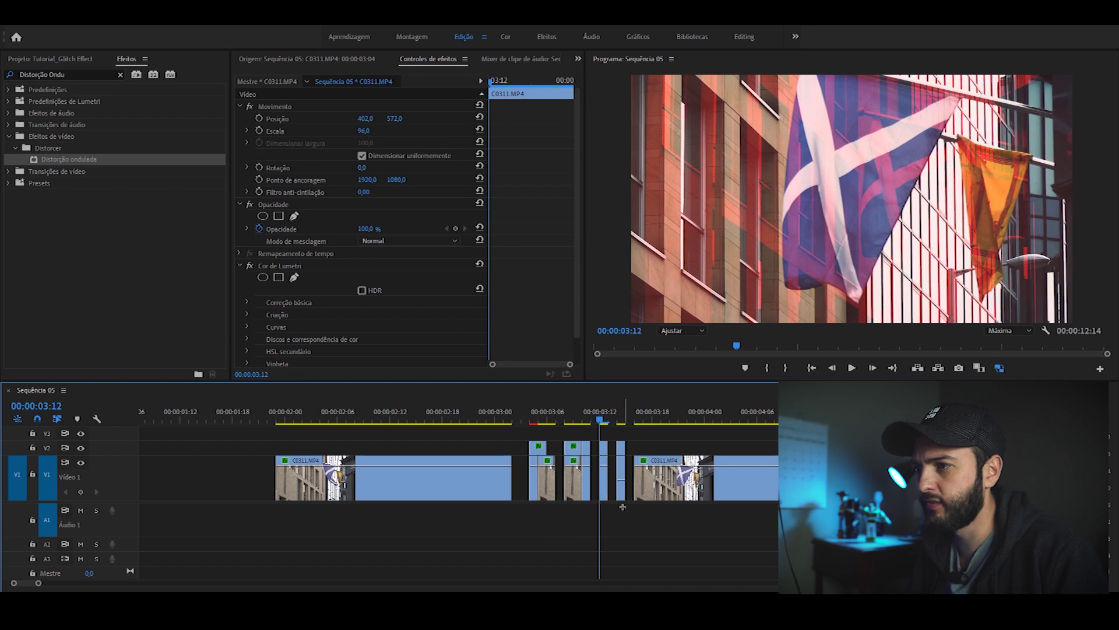
pyautogui.moveTo(626, 518); pyautogui.dragTo(606, 492)
pyautogui.hotkey('ctrl', 'v')
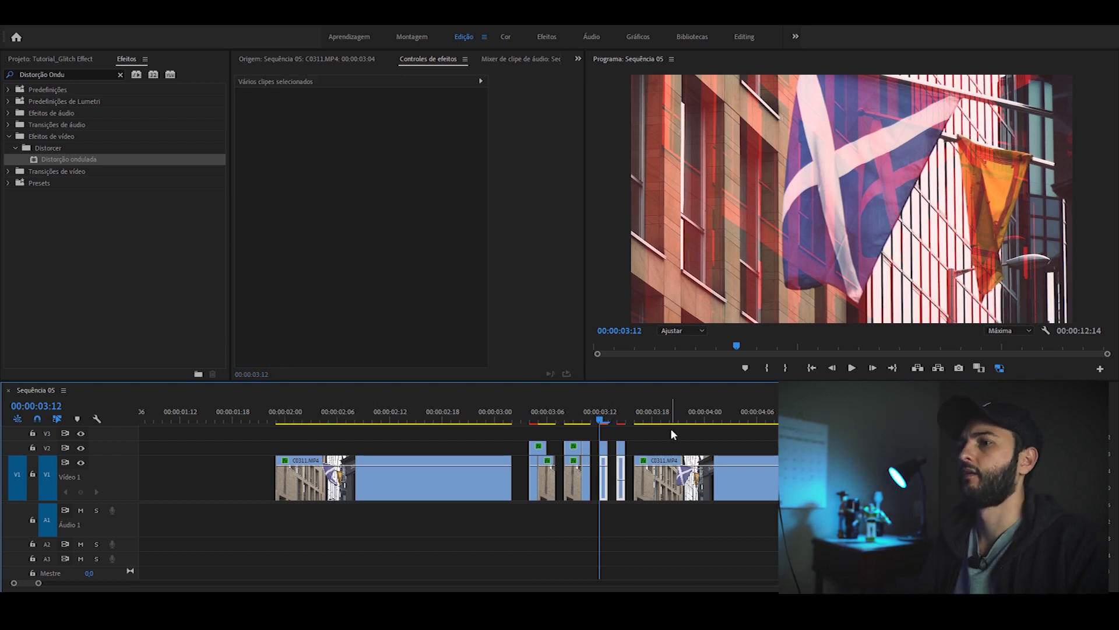
# - Preview the glitch section by playing it from 00:00:02:23
pyautogui.click(642, 432)
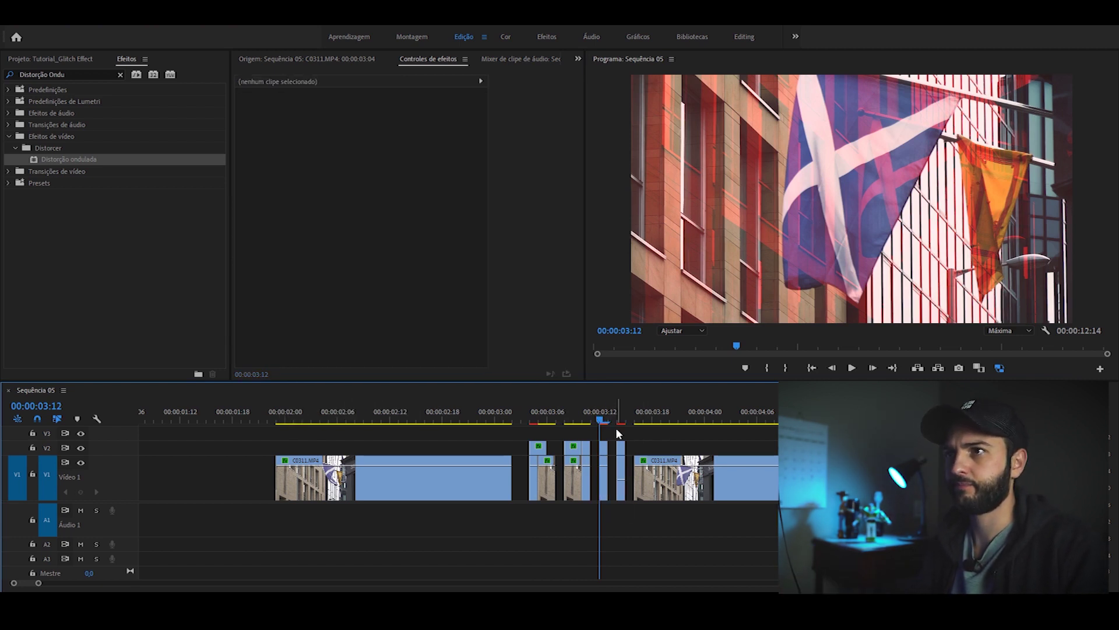
pyautogui.moveTo(605, 421); pyautogui.dragTo(486, 418)
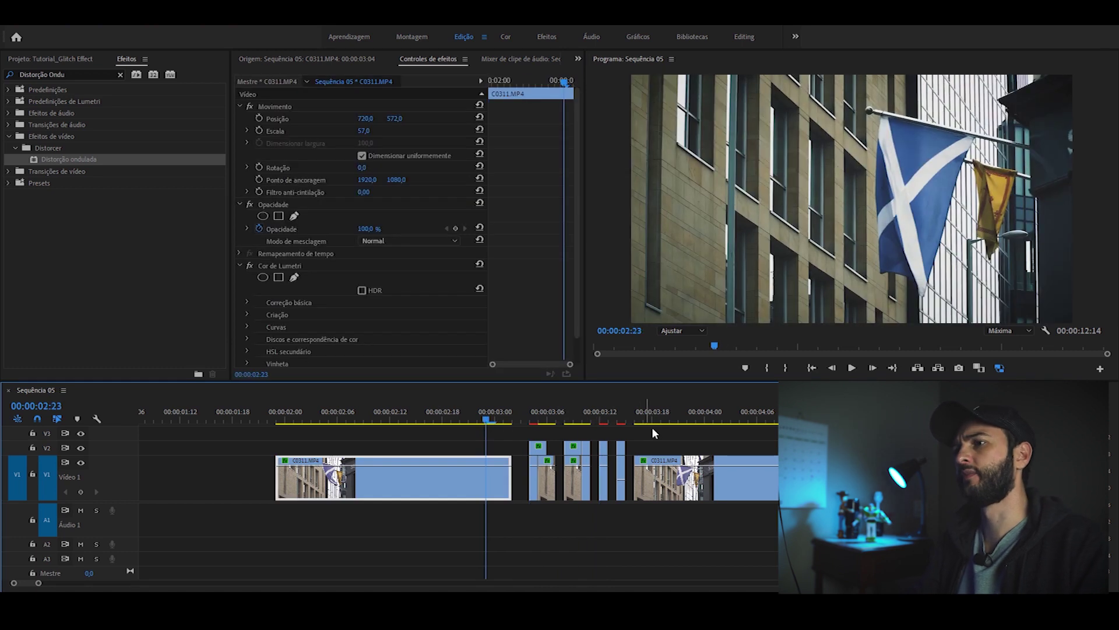
pyautogui.press('space')
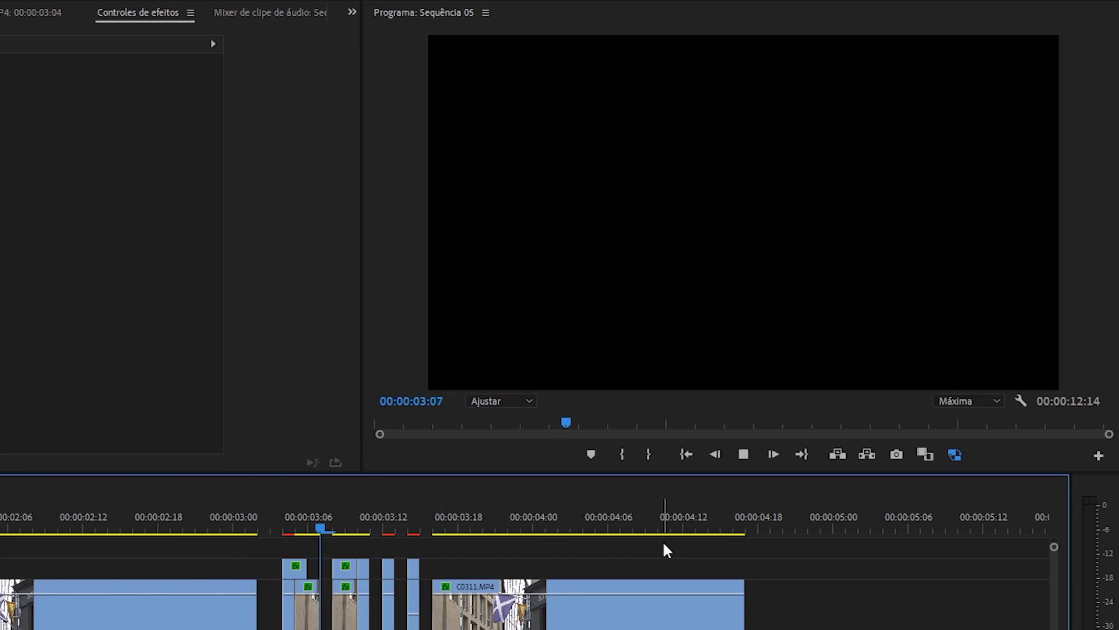
pyautogui.press('space')
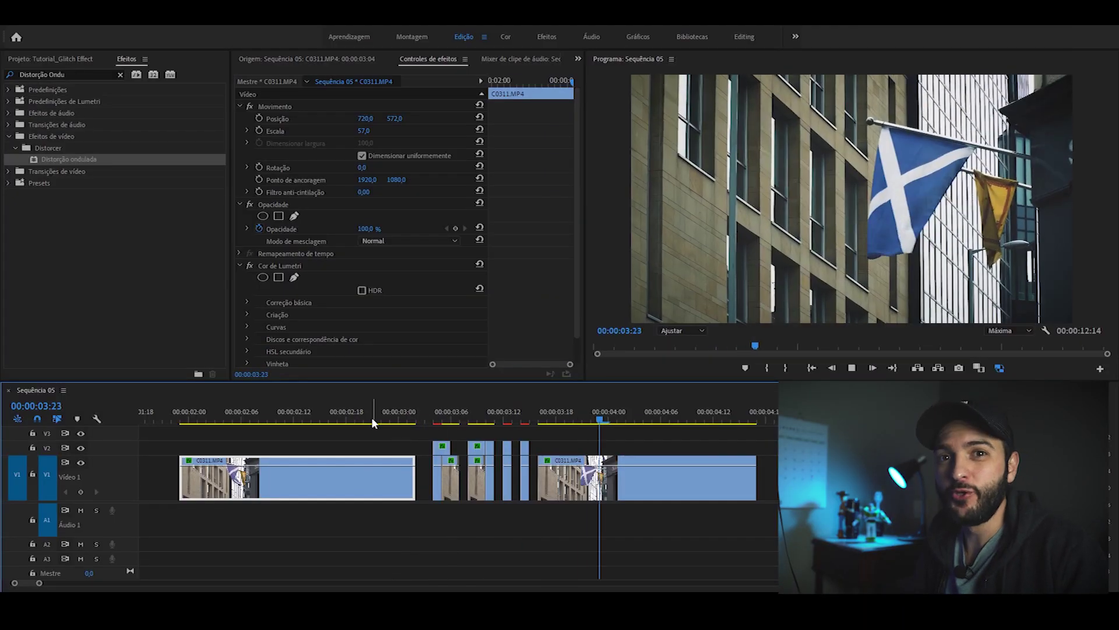
pyautogui.press('d')
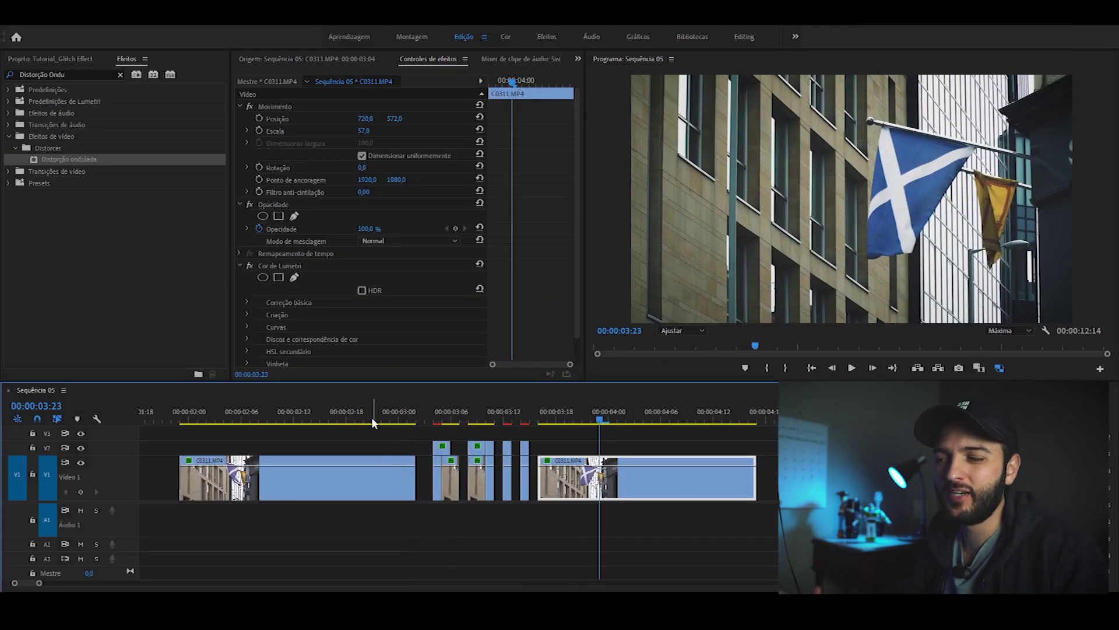
pyautogui.click(381, 416)
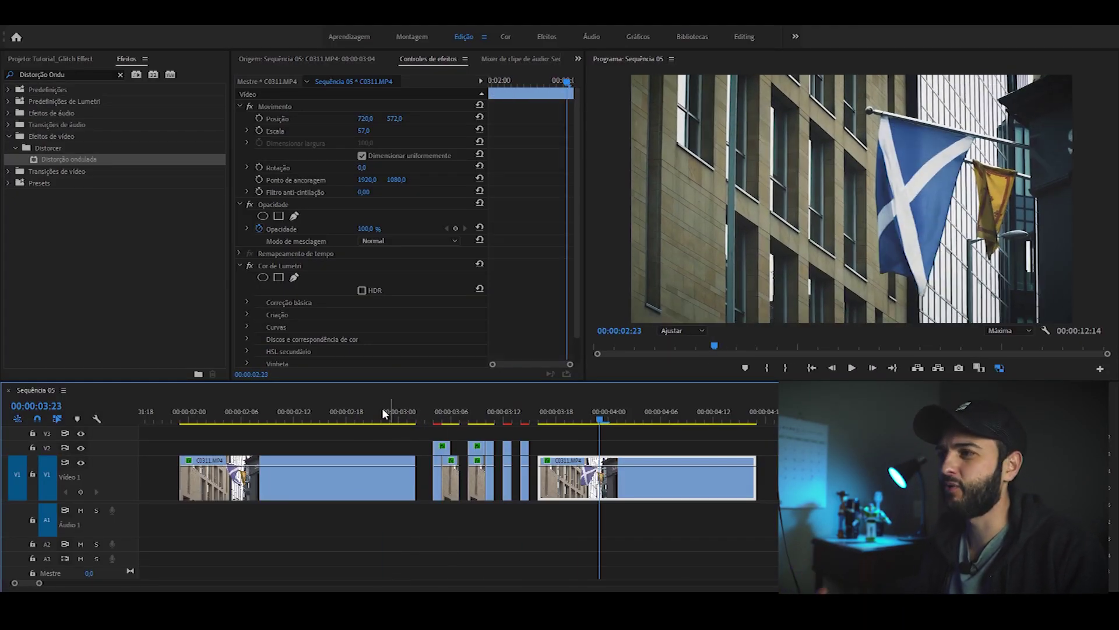
pyautogui.press('space')
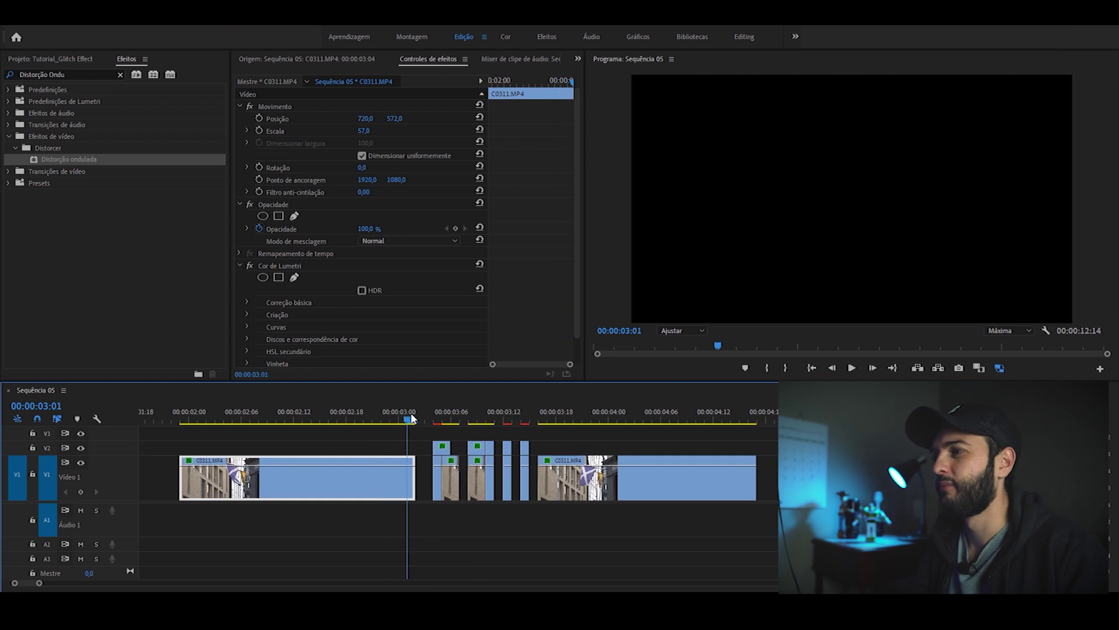
pyautogui.press('space')
pyautogui.click(411, 434)
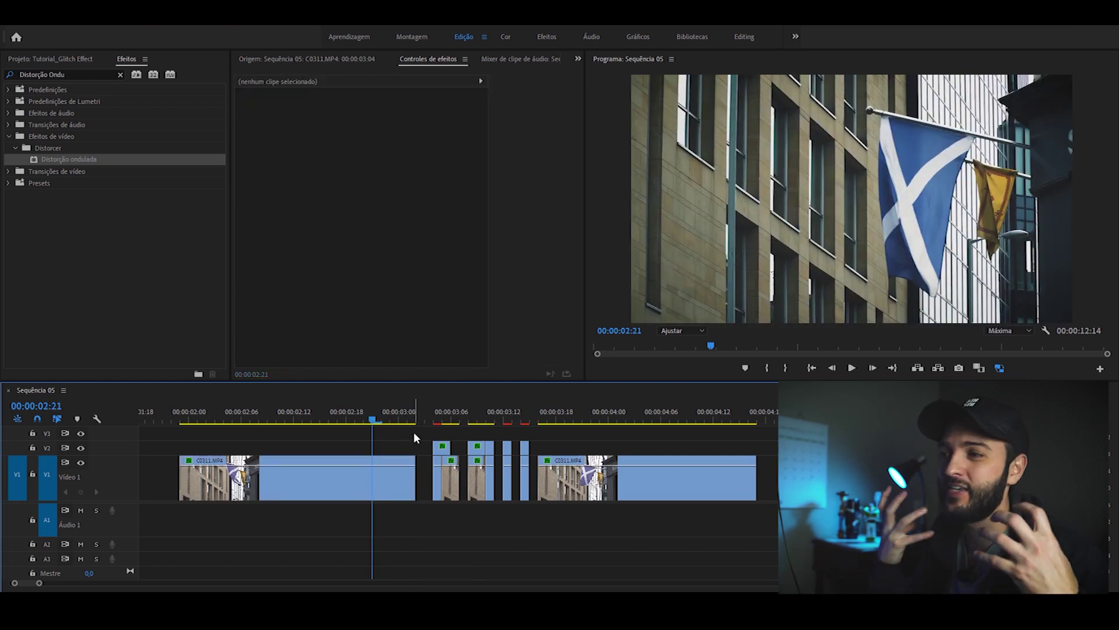
pyautogui.click(389, 417)
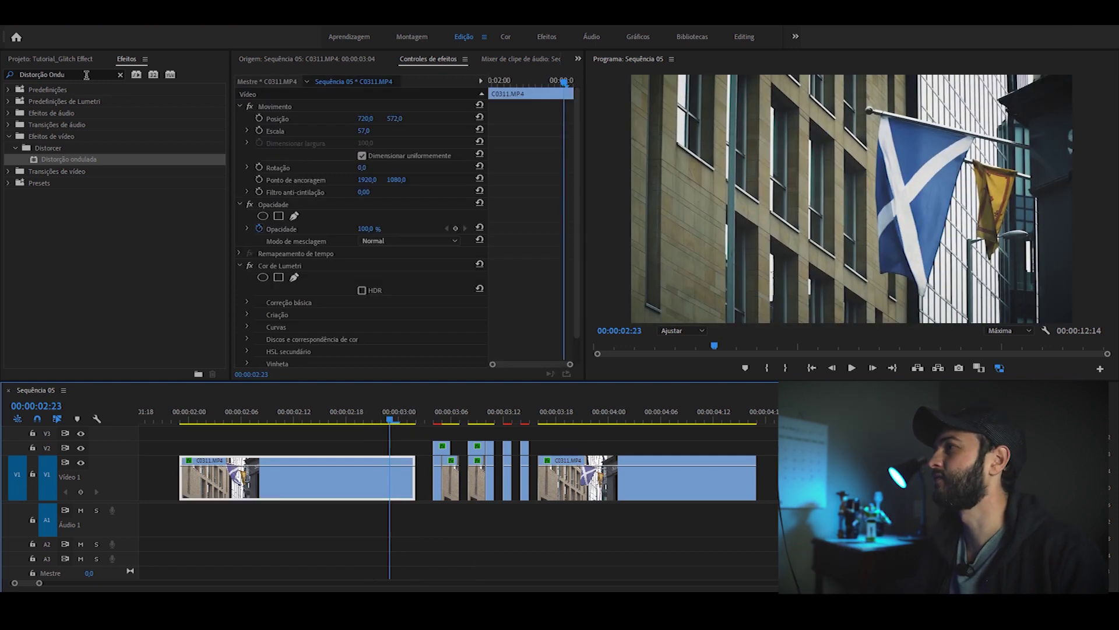
pyautogui.click(69, 60)
# - Drop Glitch Sound Effect from 00:00:00:18 onto A1 under the glitch clips and play from 02:18
pyautogui.doubleClick(70, 140)
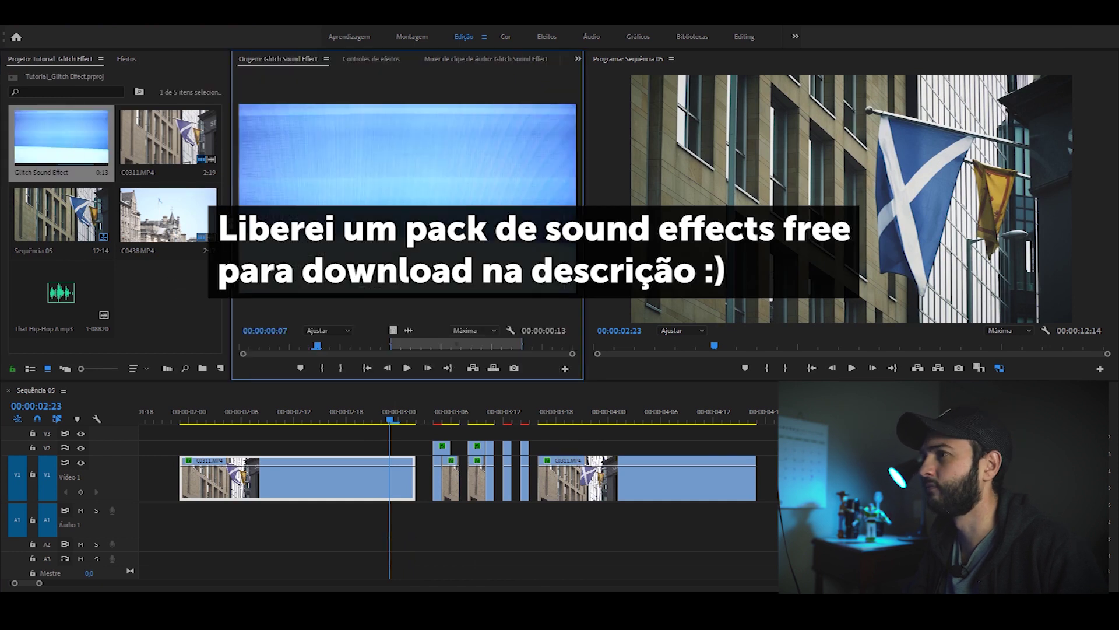
pyautogui.click(432, 347)
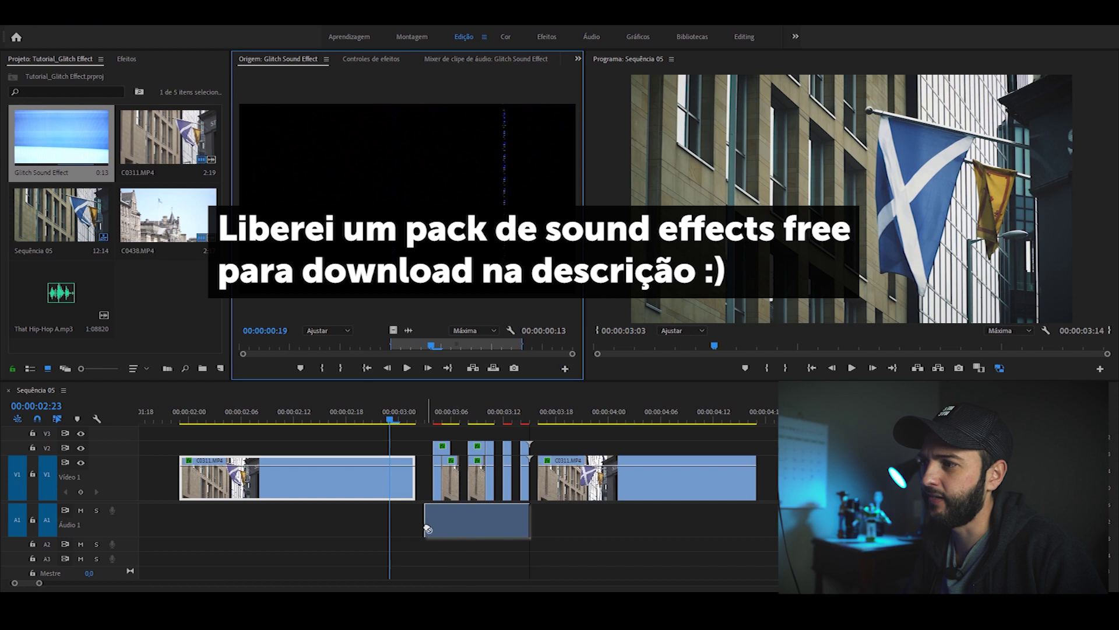
pyautogui.moveTo(427, 529); pyautogui.dragTo(428, 529)
pyautogui.click(347, 417)
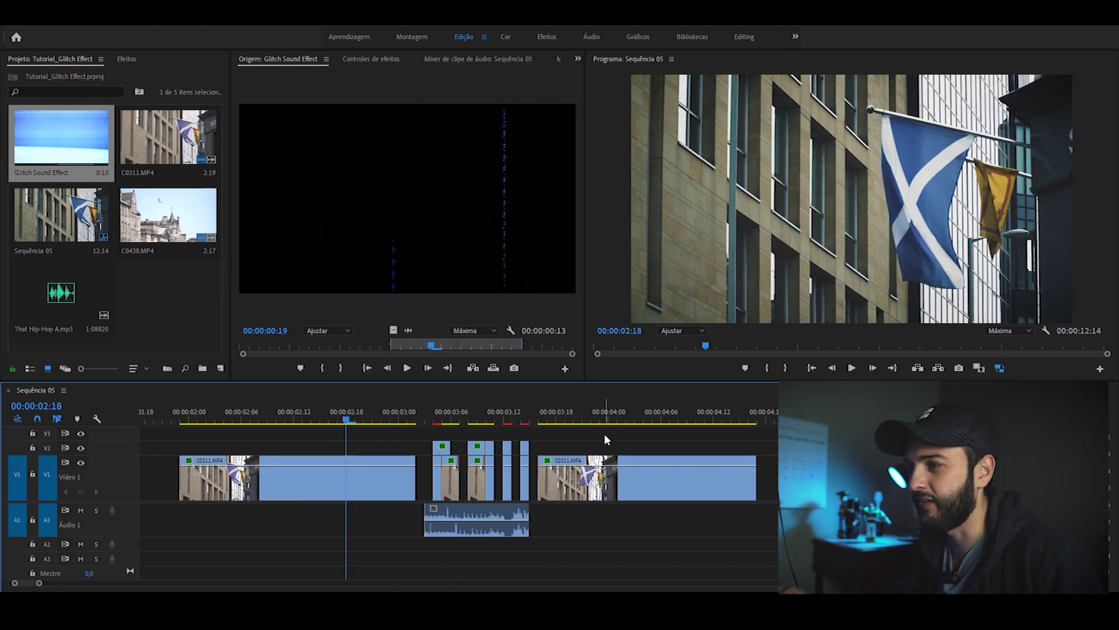
pyautogui.press('space')
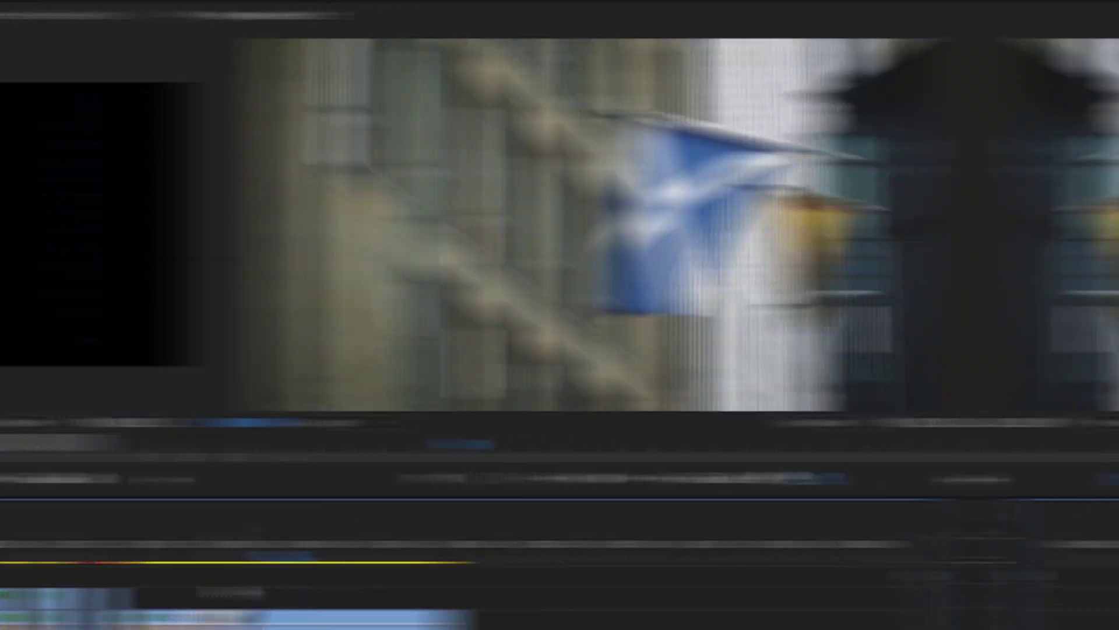